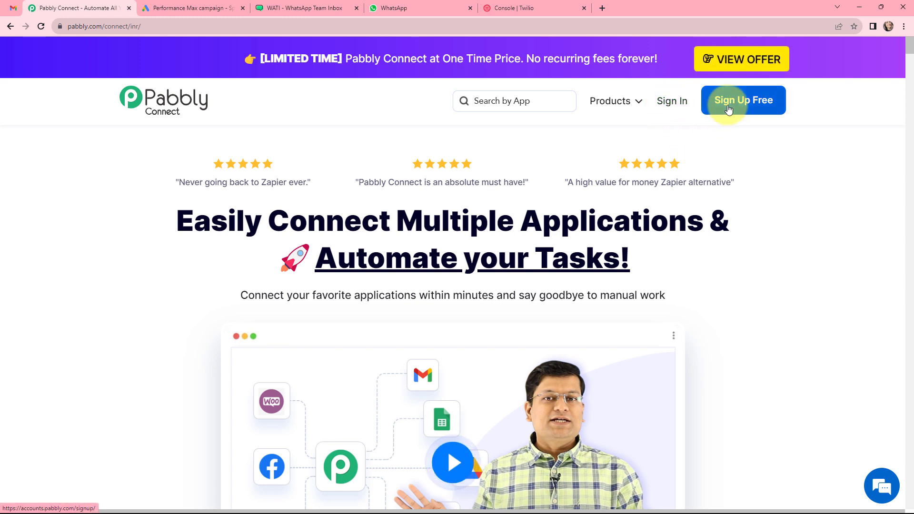
Sign in and create the workflow 'Send Automated WhatsApp Message & SMS to Google Leads' in the Google Ads folder.
left_click(671, 102)
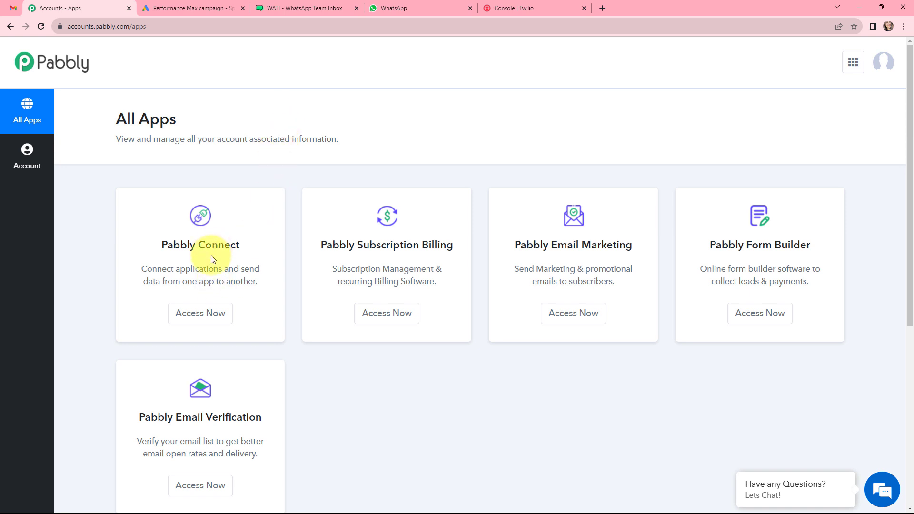
left_click(199, 312)
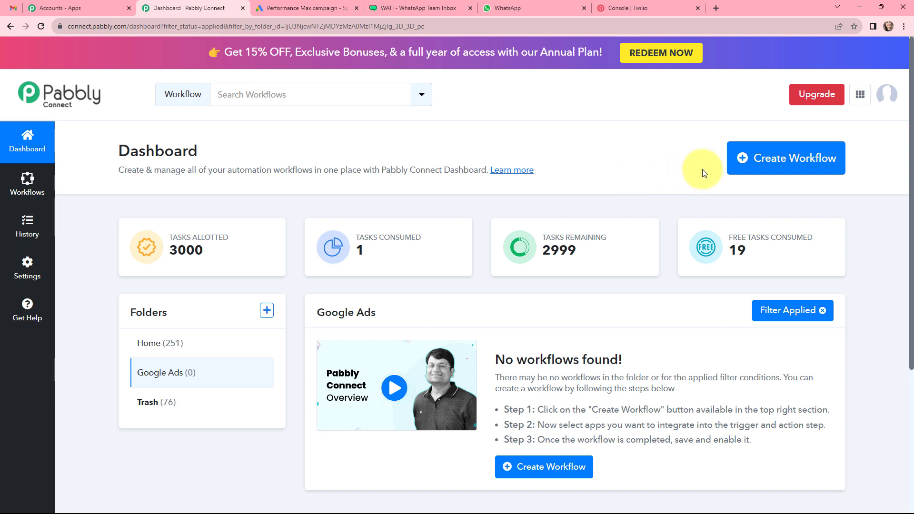
left_click(755, 163)
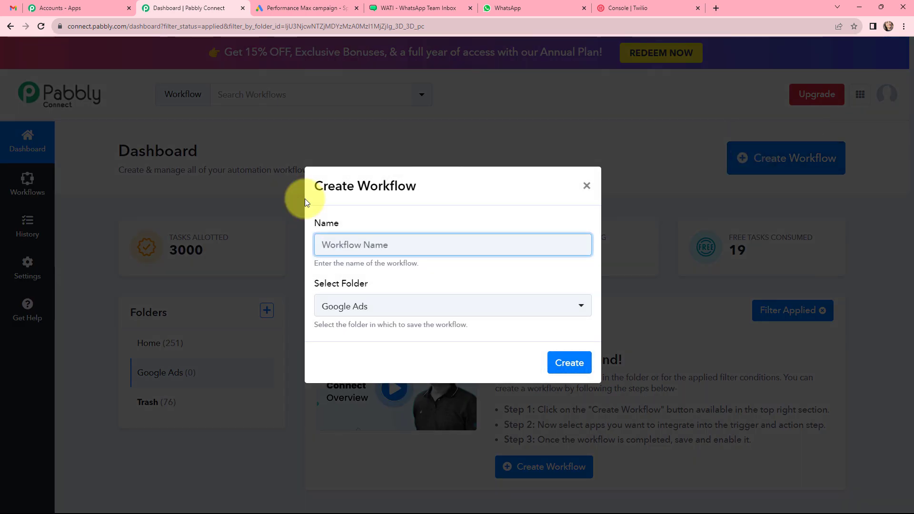
type("Send Automated WhatsApp Message & SMS to Google Leads")
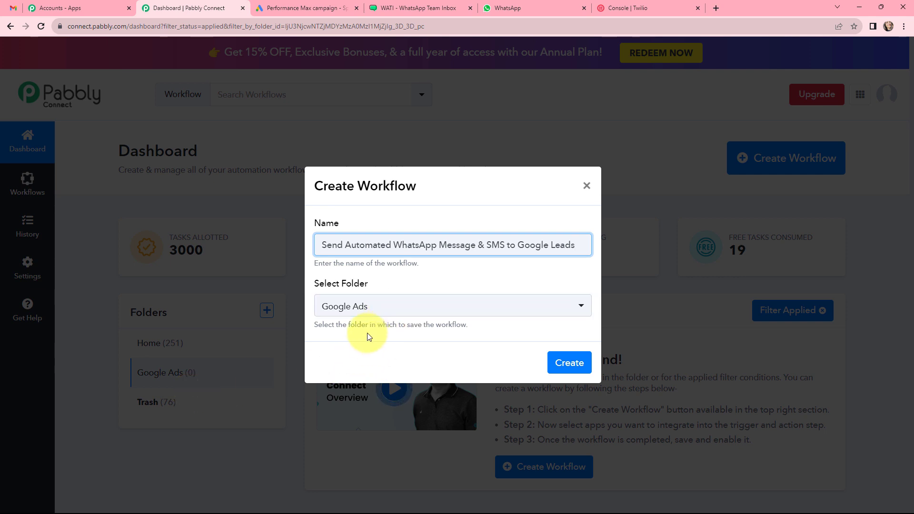
left_click(572, 364)
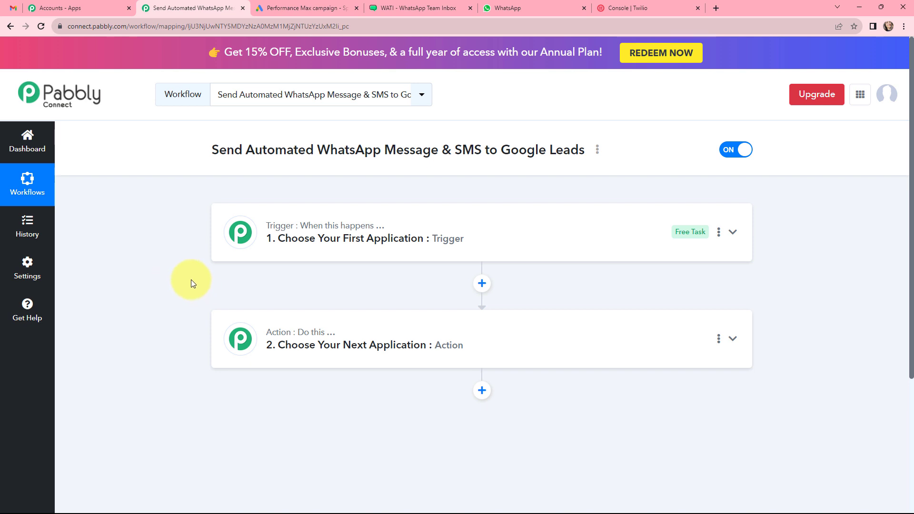
Set the trigger app to Google Ads with the New Lead Form Entry event.
left_click(274, 246)
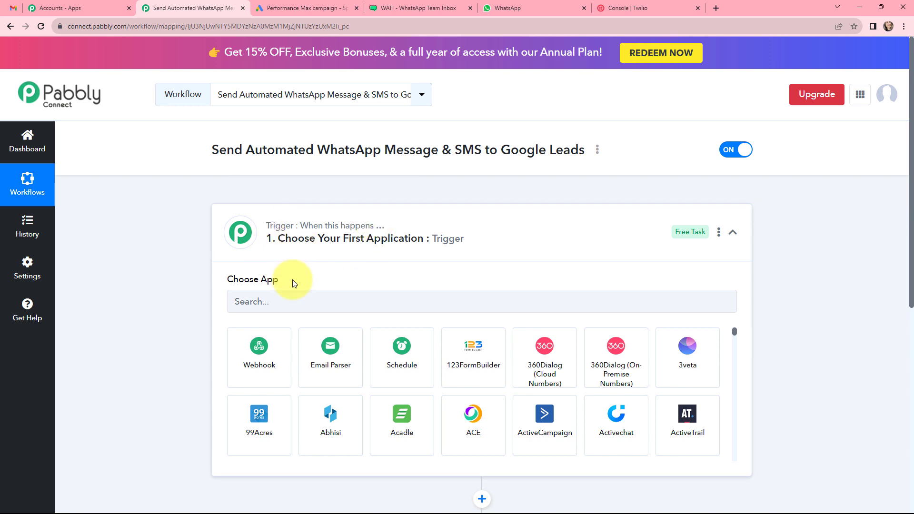
left_click(300, 298)
type("go")
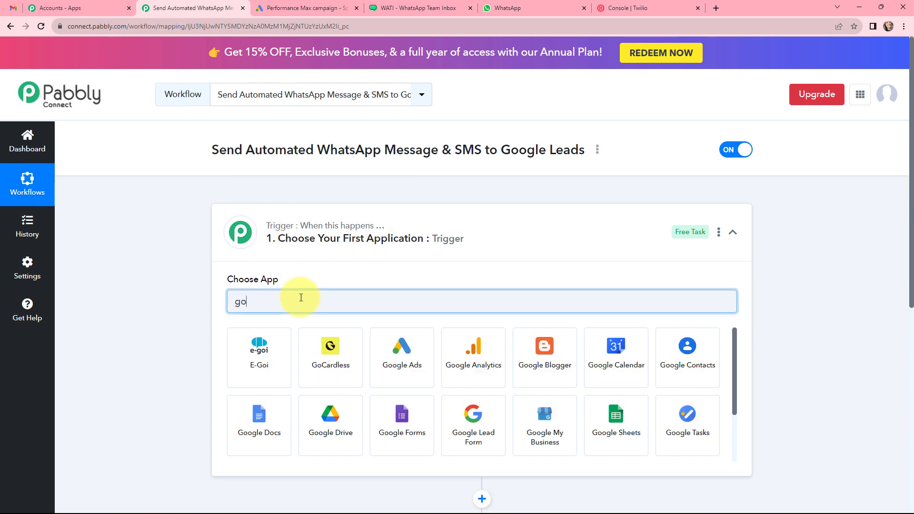
type("ogle a")
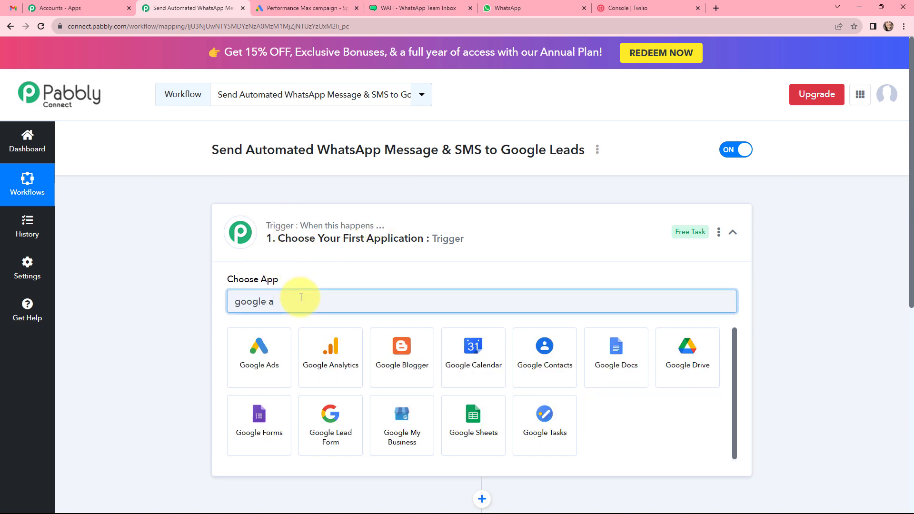
type("ds")
left_click(243, 365)
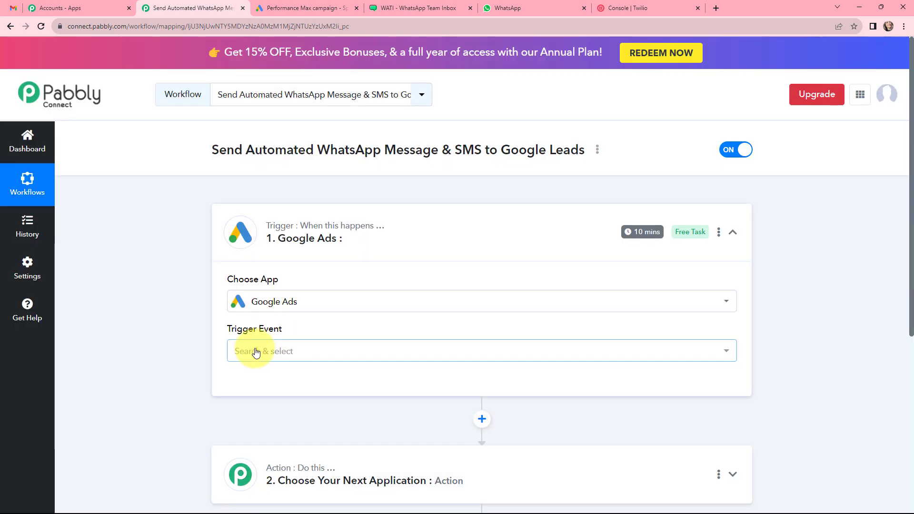
left_click(255, 351)
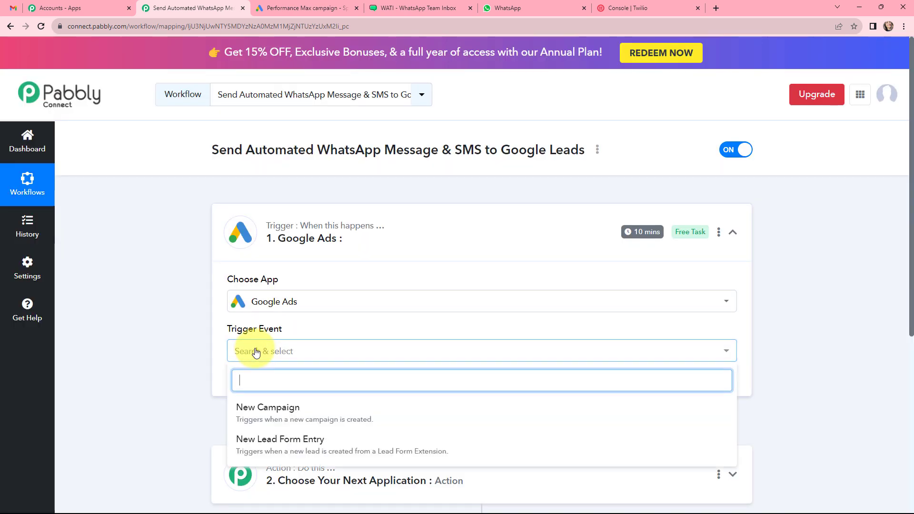
left_click(360, 445)
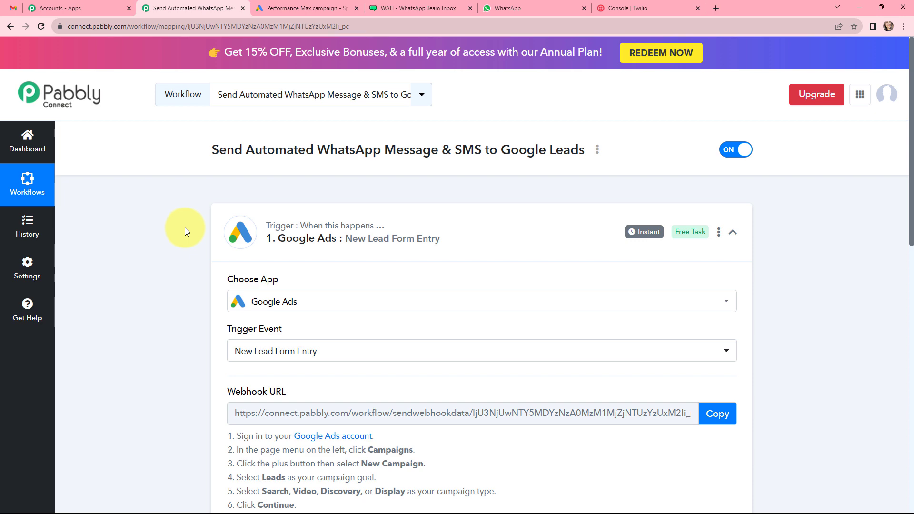
scroll(184, 228, "down", 12)
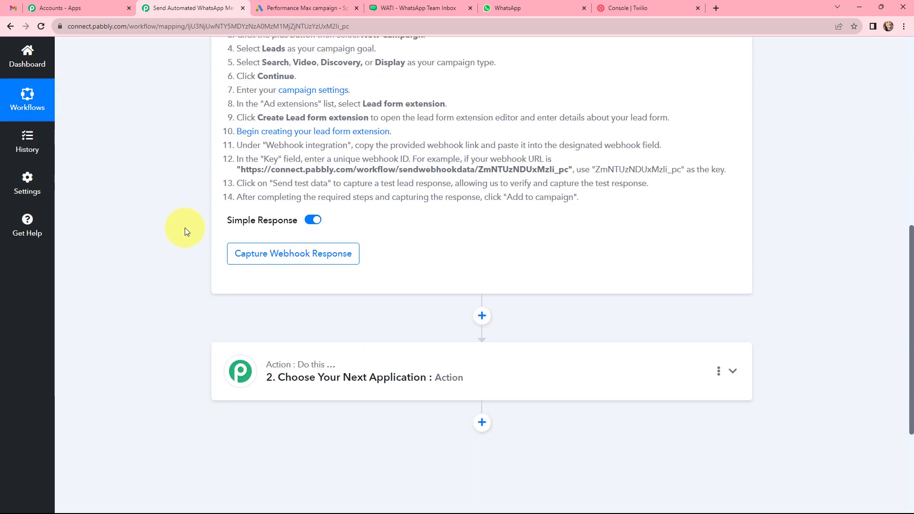
Set the first action to WATI with the Send Template Message event.
left_click(344, 206)
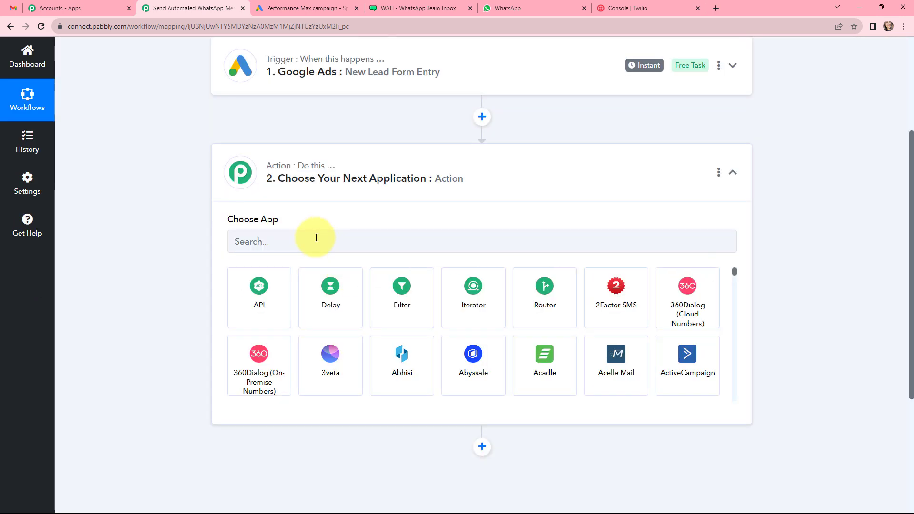
type("wati")
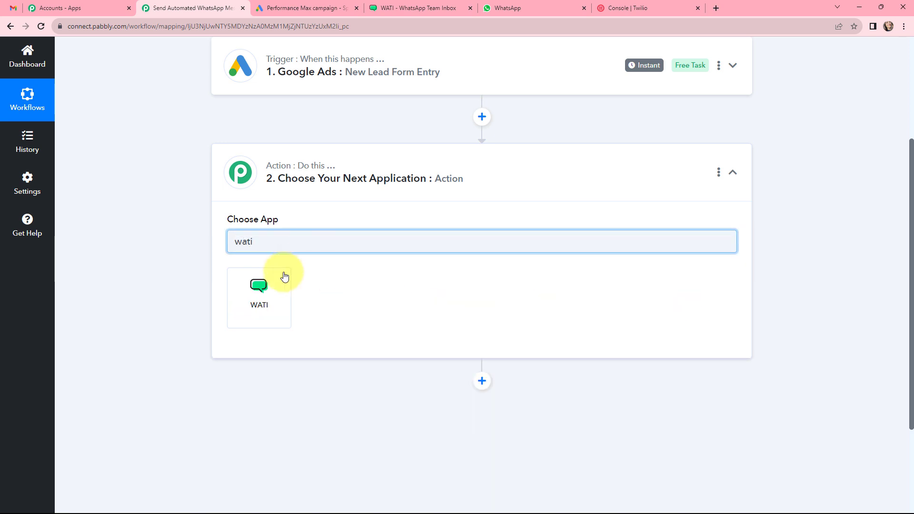
left_click(269, 289)
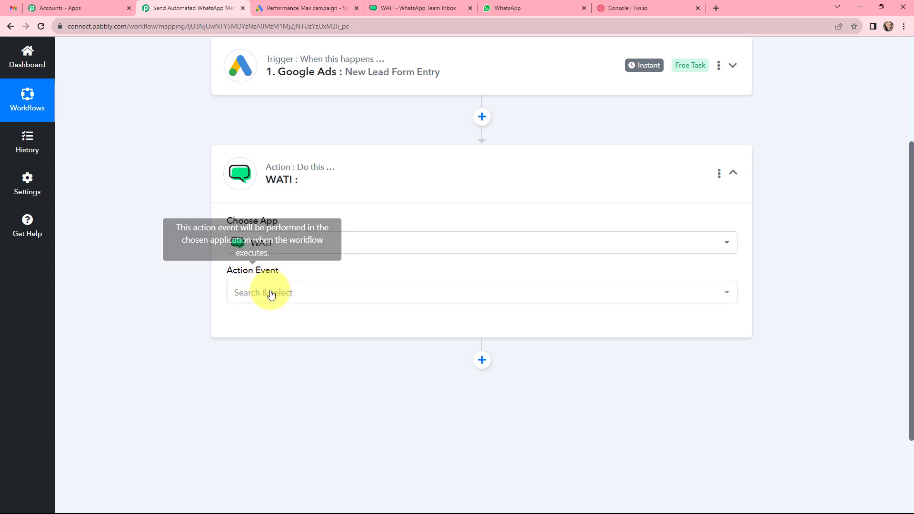
left_click(270, 293)
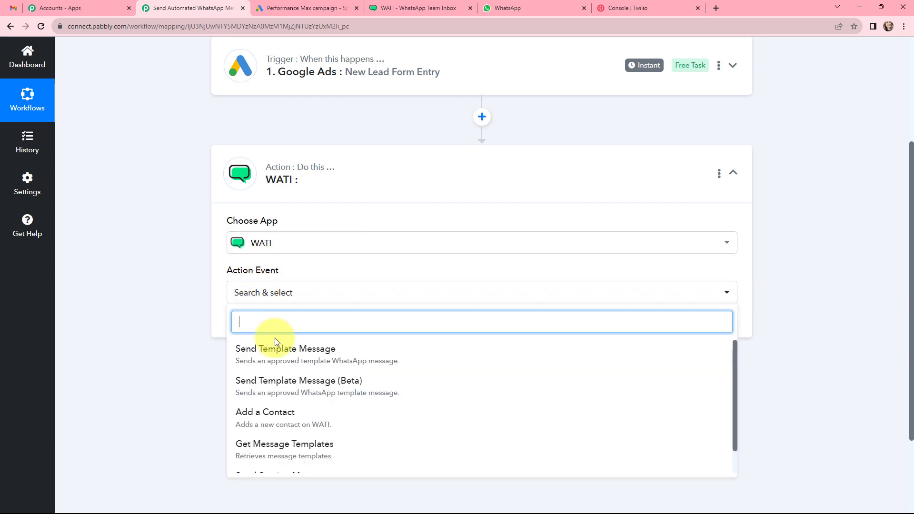
left_click(276, 352)
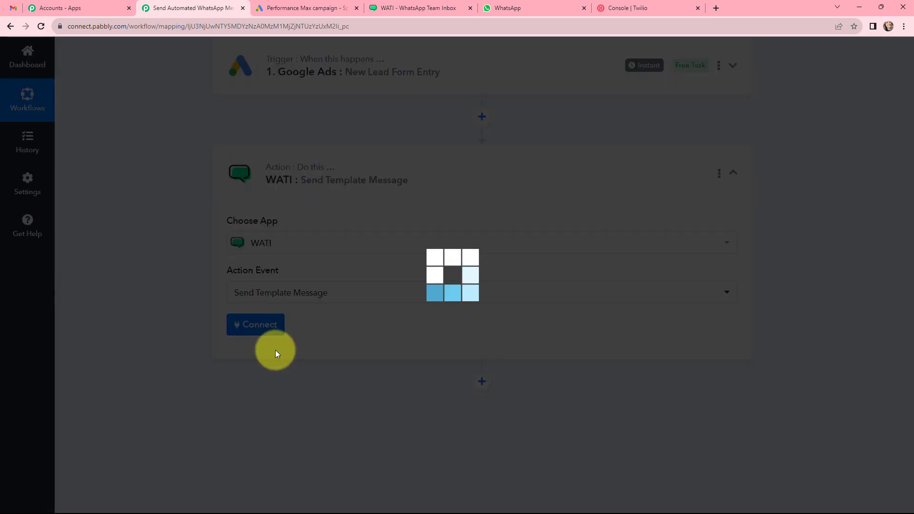
Add a second action, Twilio Send SMS Message, after the WATI step.
left_click(481, 383)
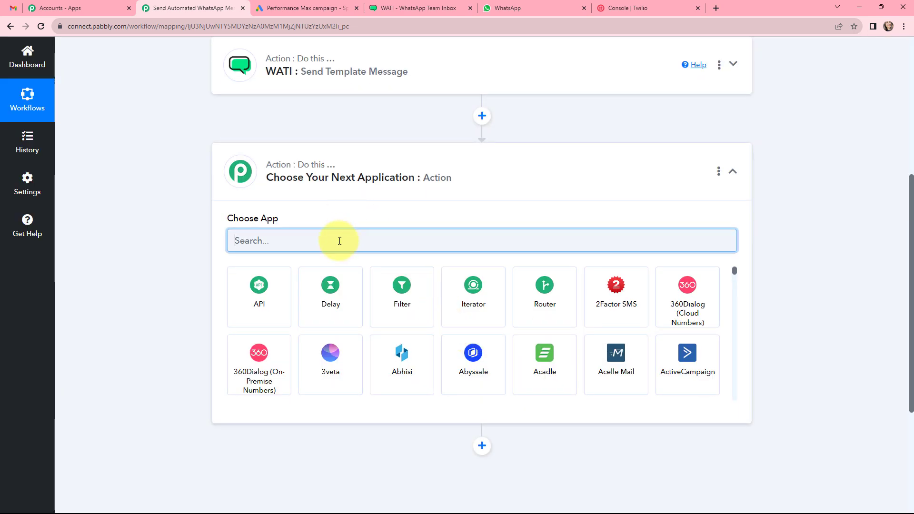
type("tw")
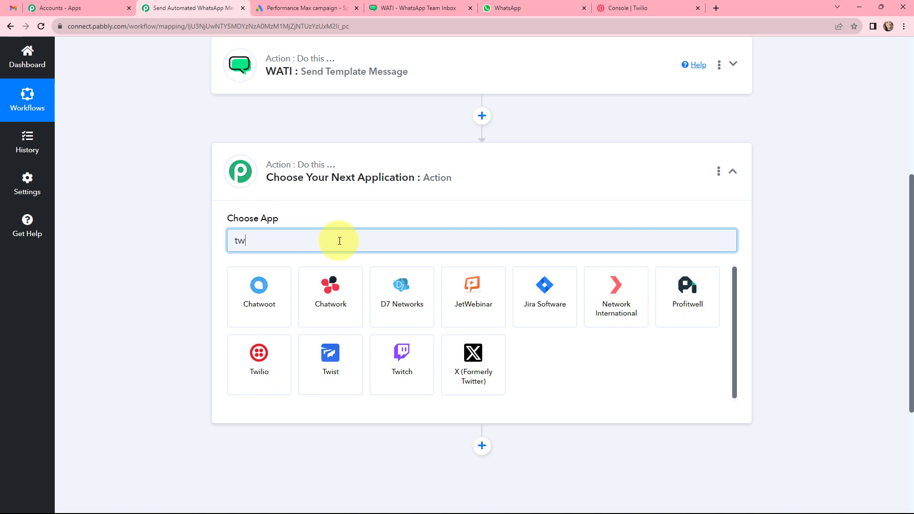
type("ilio")
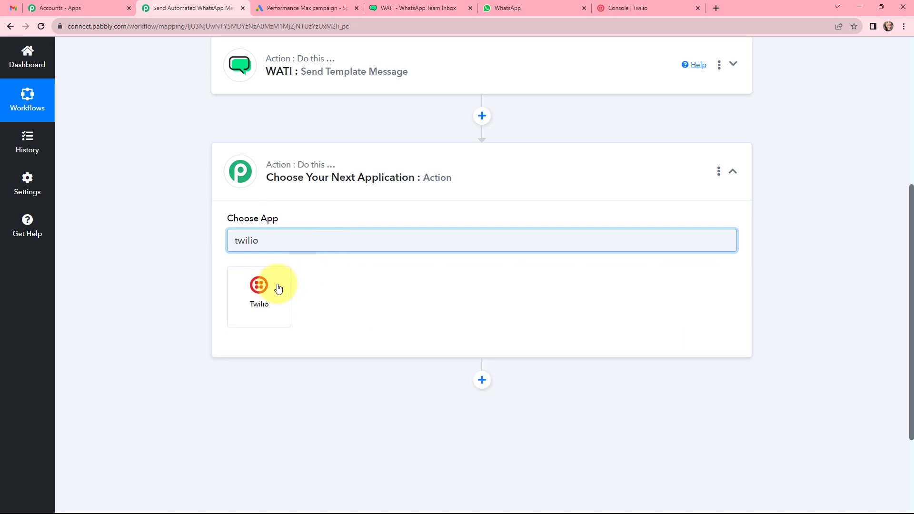
left_click(246, 294)
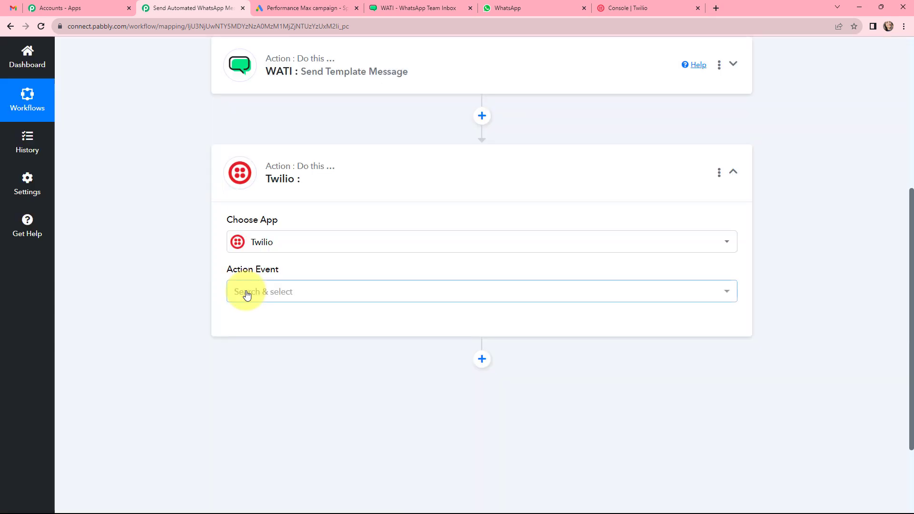
left_click(246, 294)
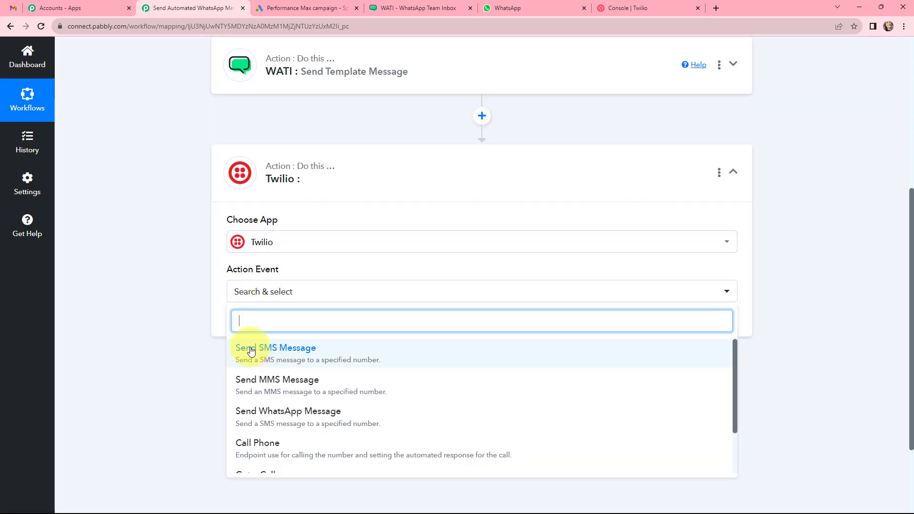
left_click(318, 354)
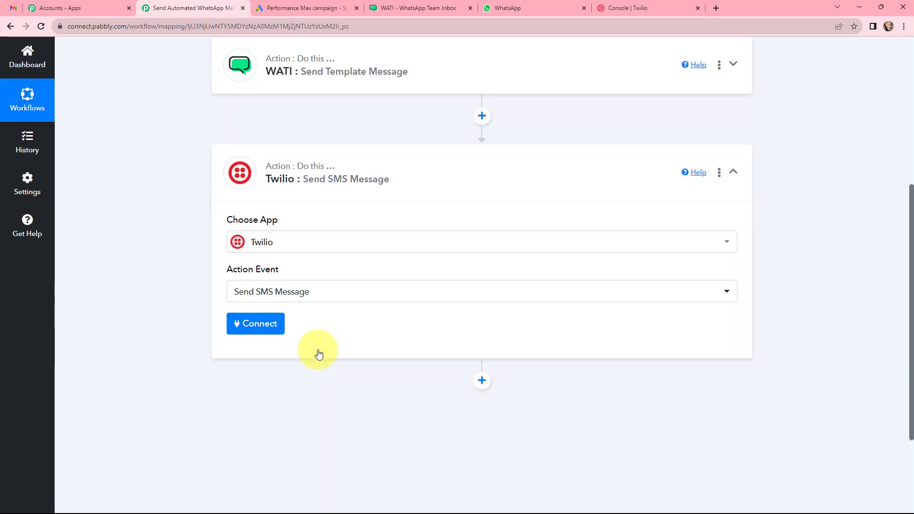
scroll(165, 286, "up", 5)
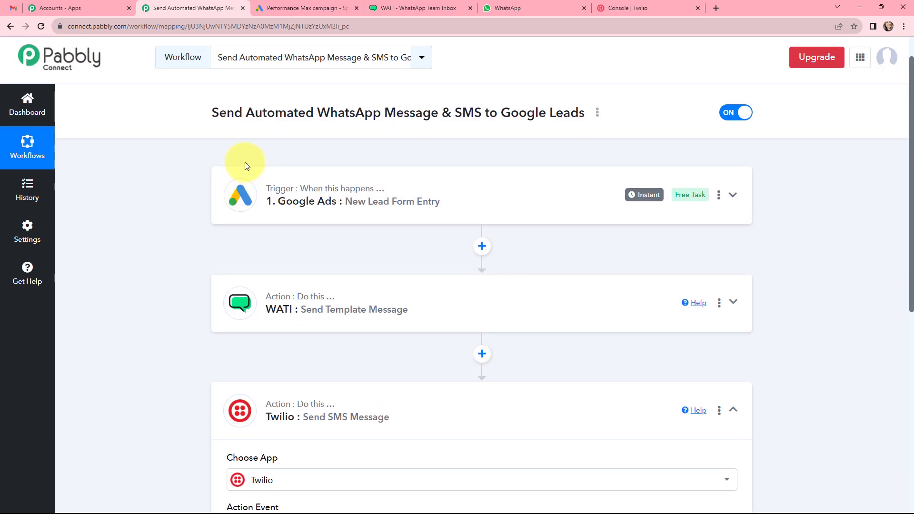
left_click(240, 173)
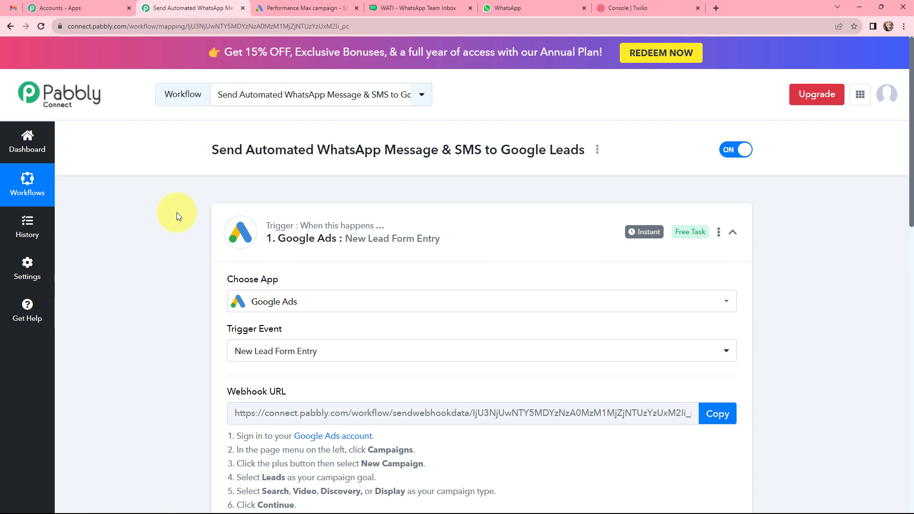
Review the Google Ads trigger's webhook setup instructions, then bring up the Sparkle Evenings lead form.
left_click(231, 211)
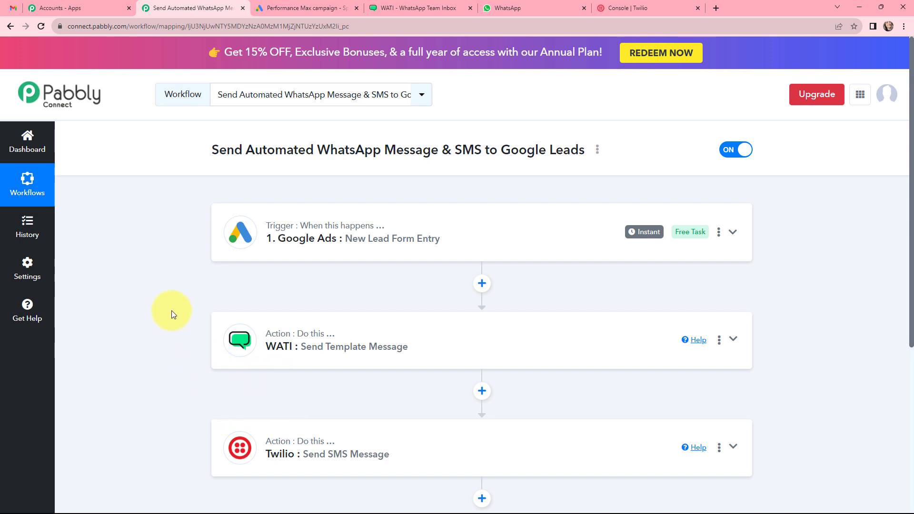
left_click(227, 215)
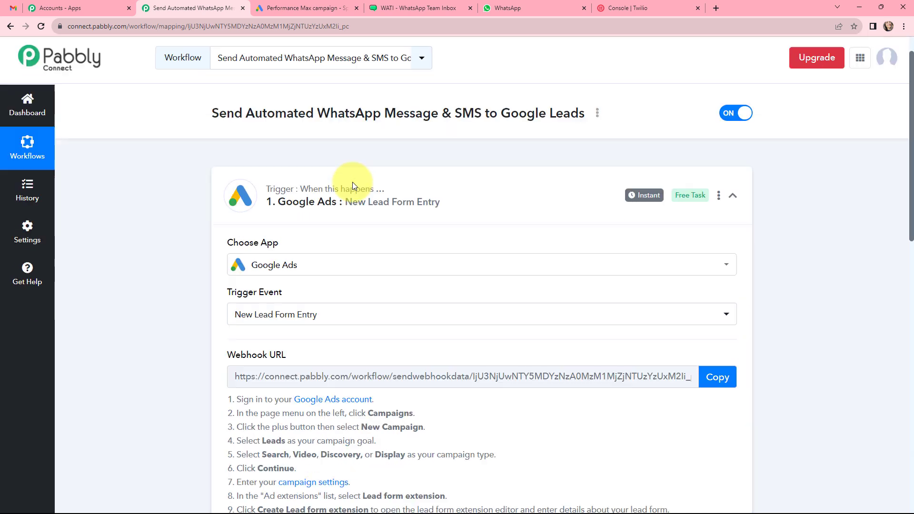
scroll(352, 181, "down", 1)
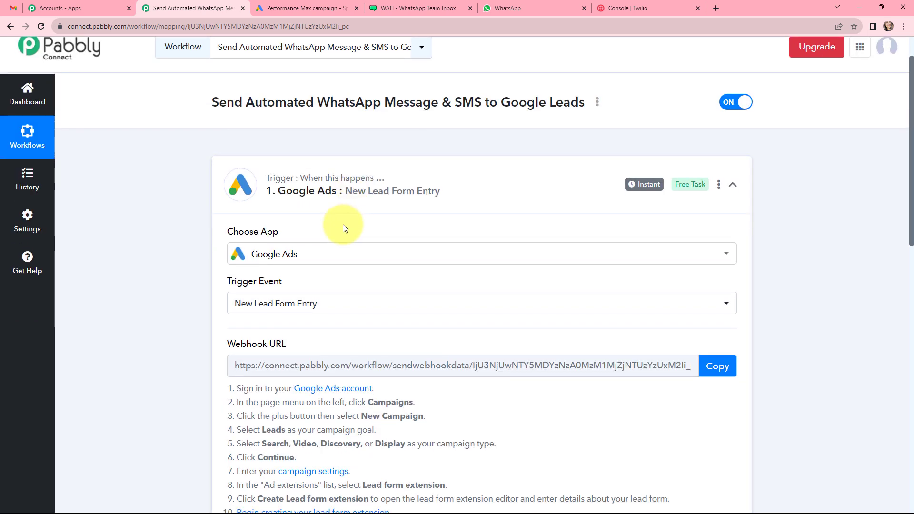
scroll(345, 228, "down", 1)
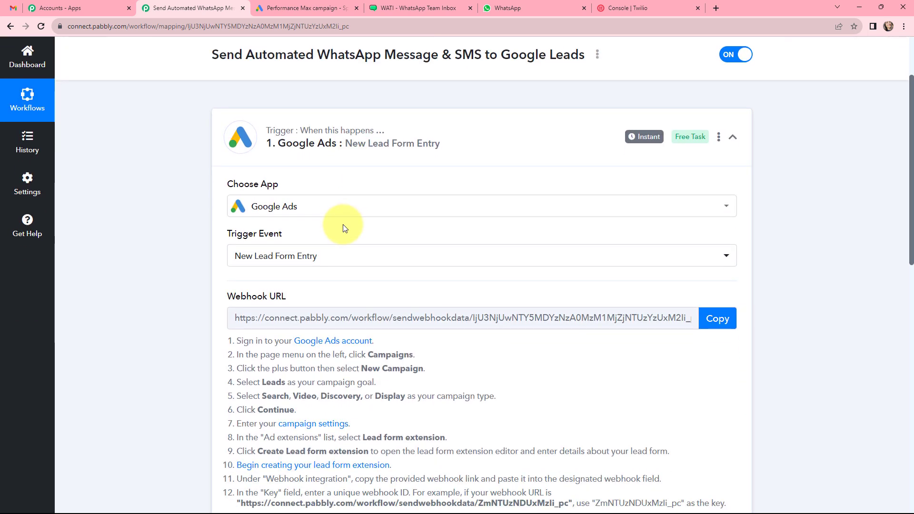
scroll(345, 228, "down", 1)
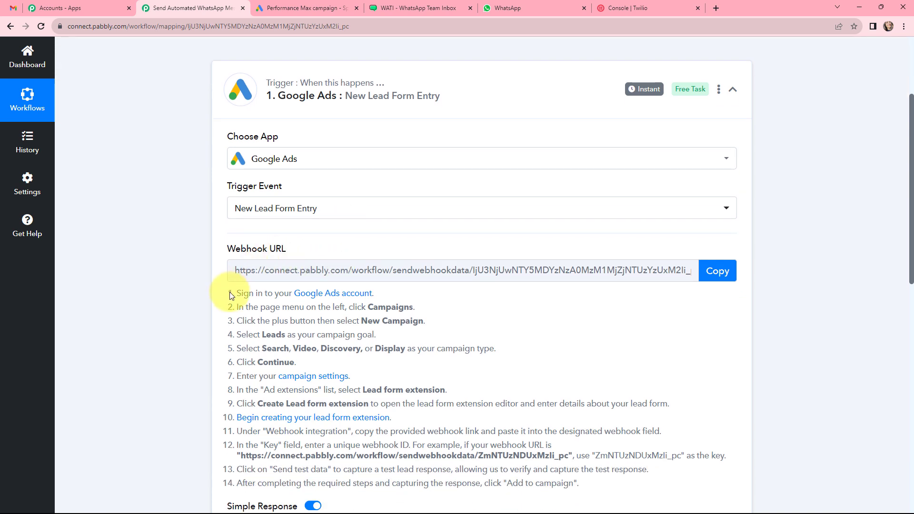
left_click_drag(230, 292, 592, 491)
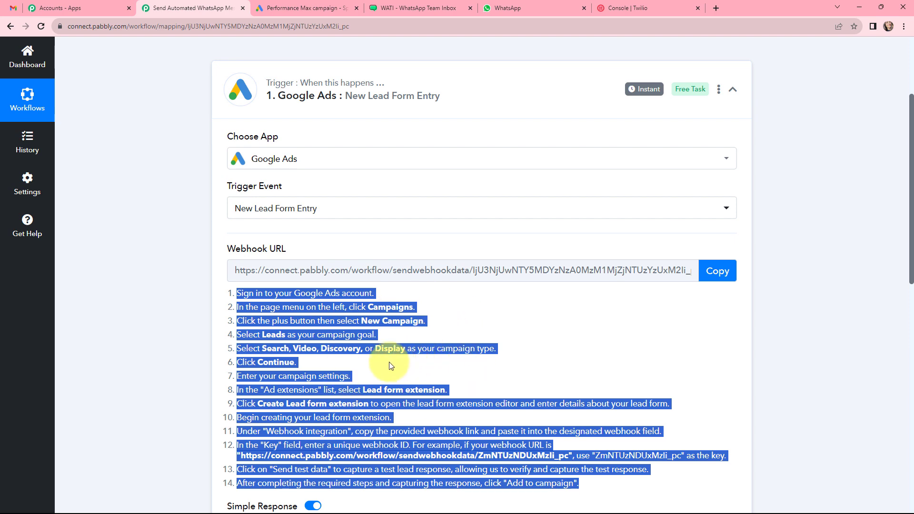
left_click(167, 290)
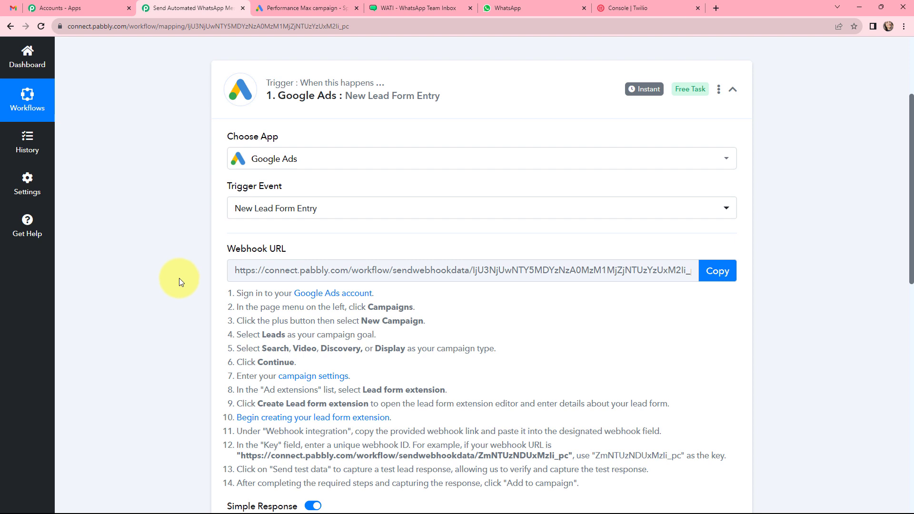
left_click(295, 8)
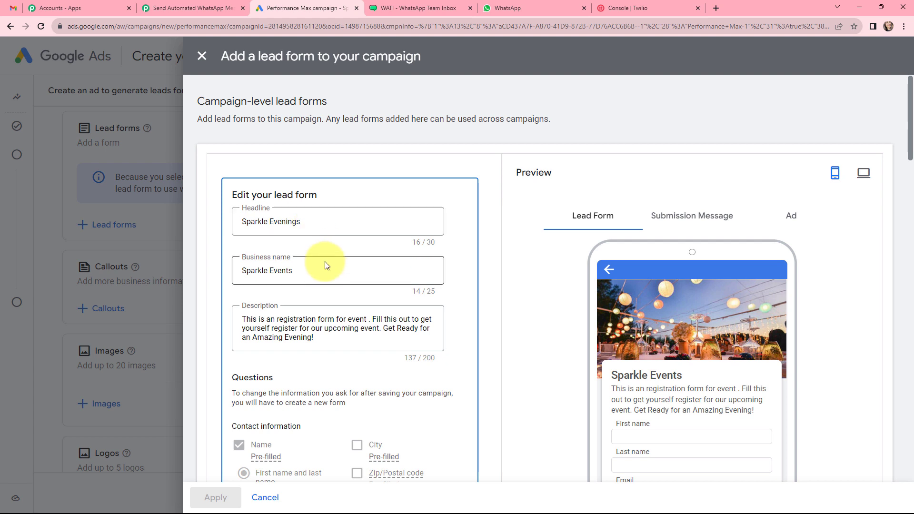
Scroll the lead form to its Lead delivery option, then return to the Pabbly webhook URL.
scroll(349, 195, "down", 3)
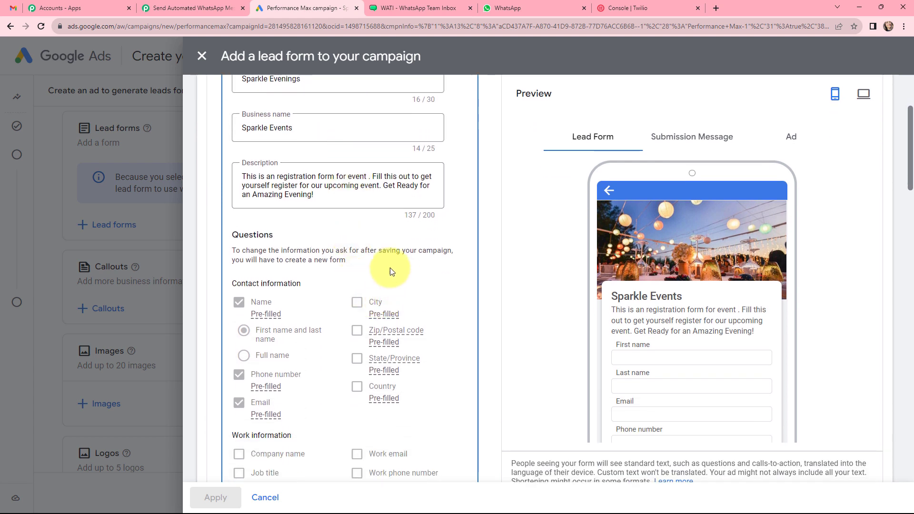
scroll(702, 331, "down", 1)
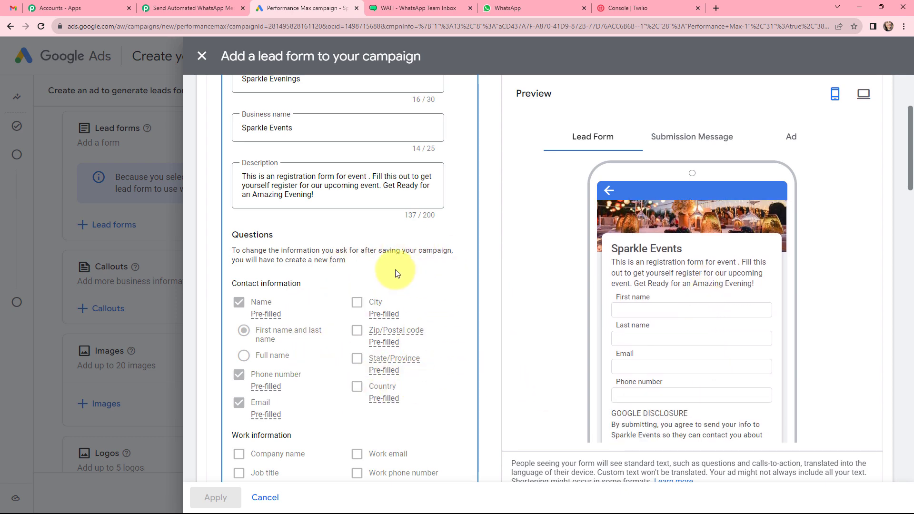
scroll(313, 270, "down", 15)
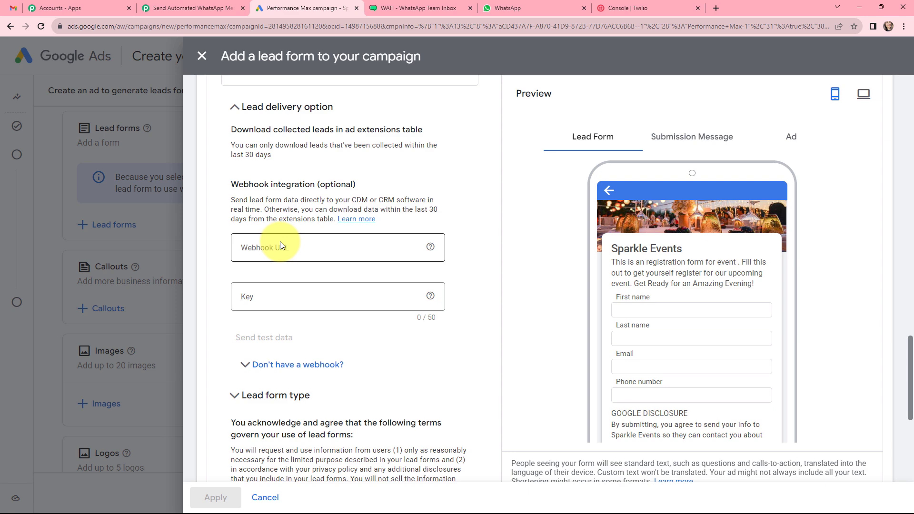
left_click(204, 7)
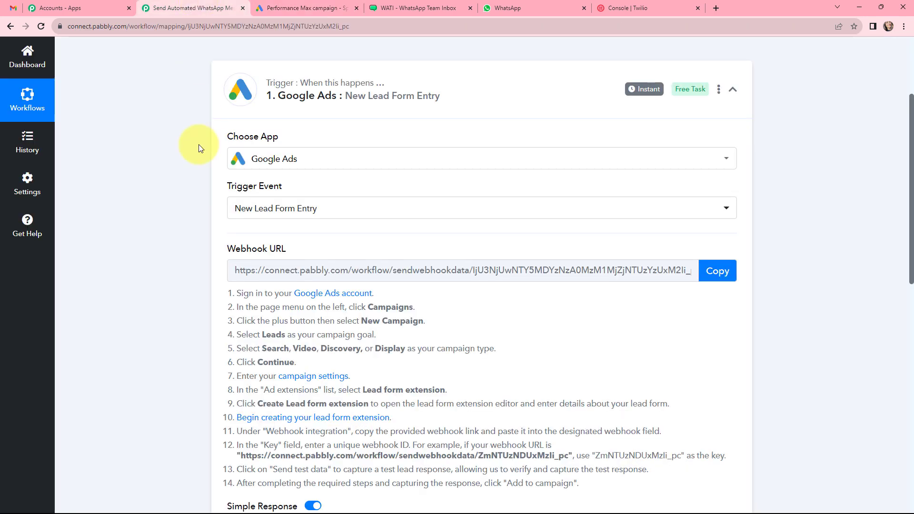
Paste the copied Pabbly webhook URL into the Google Ads lead form's Webhook URL field.
left_click(717, 273)
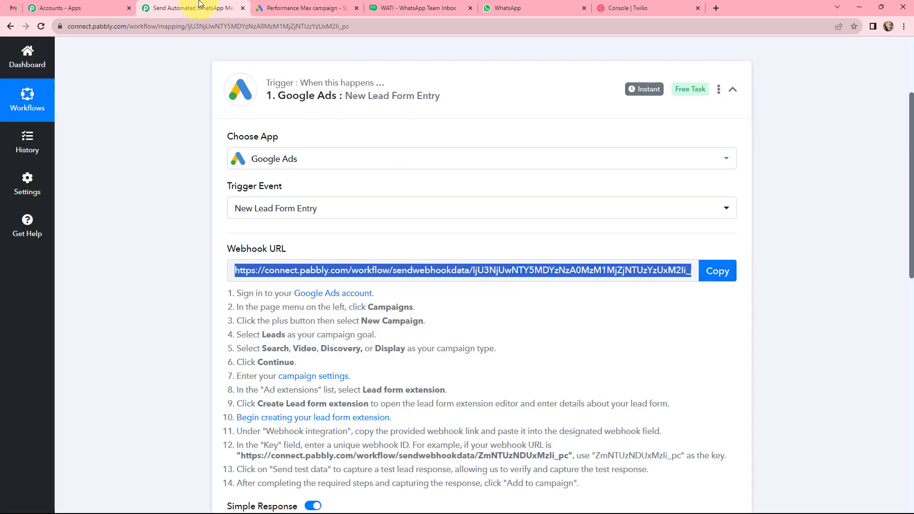
left_click(279, 6)
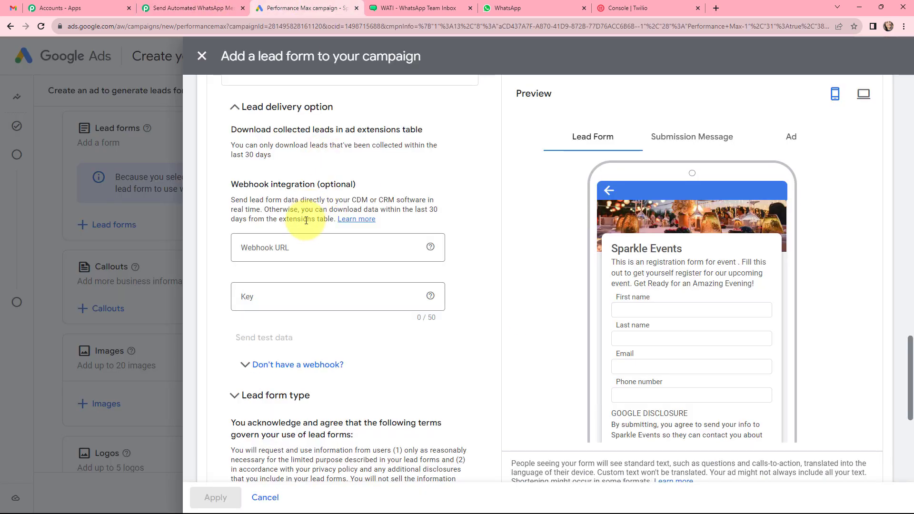
left_click(301, 248)
key("ctrl+v")
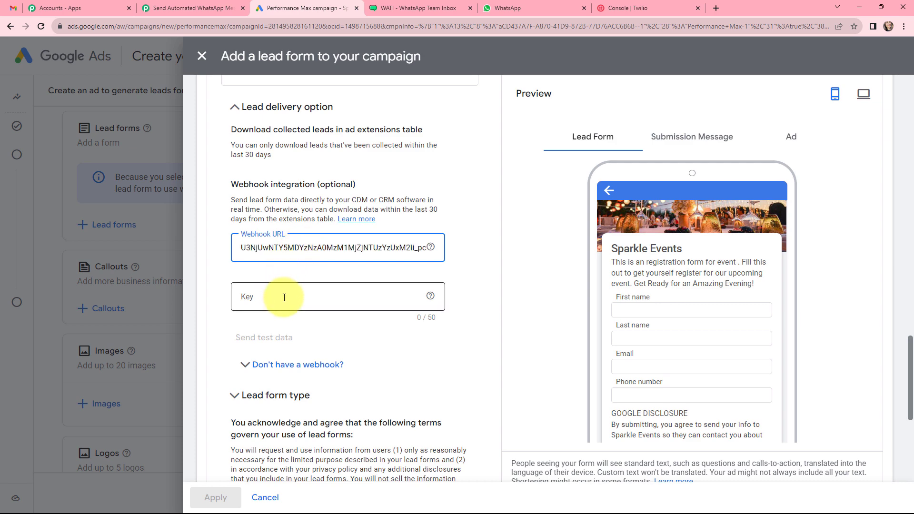
left_click(717, 7)
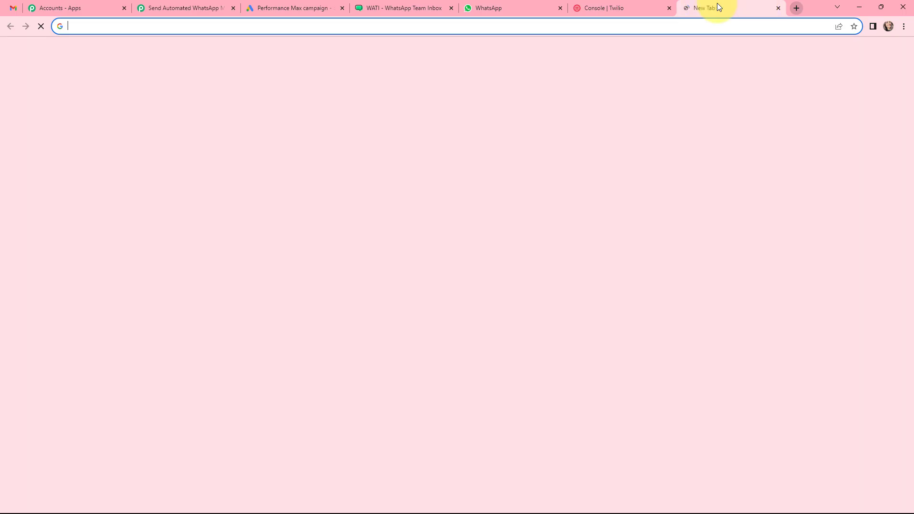
Paste the webhook URL into a new tab's address bar and select the ID after sendwebhookdata/.
key("ctrl+v")
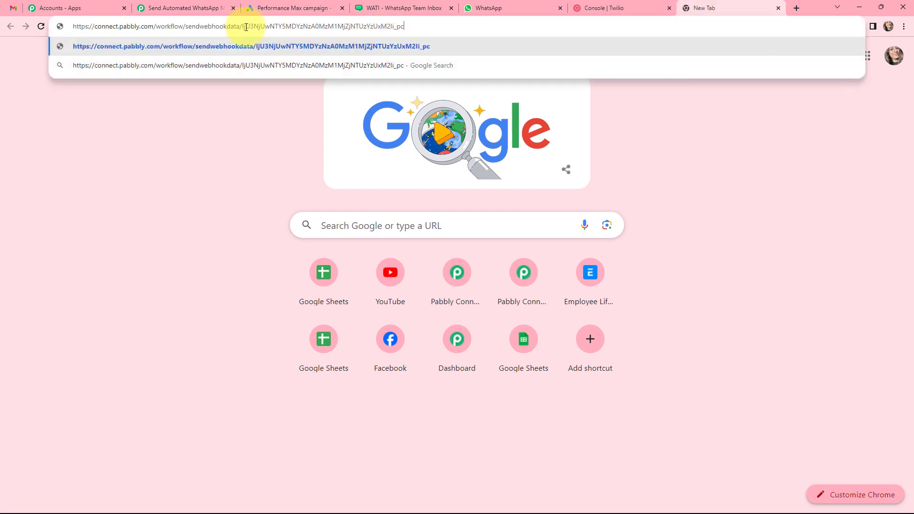
left_click_drag(244, 27, 404, 34)
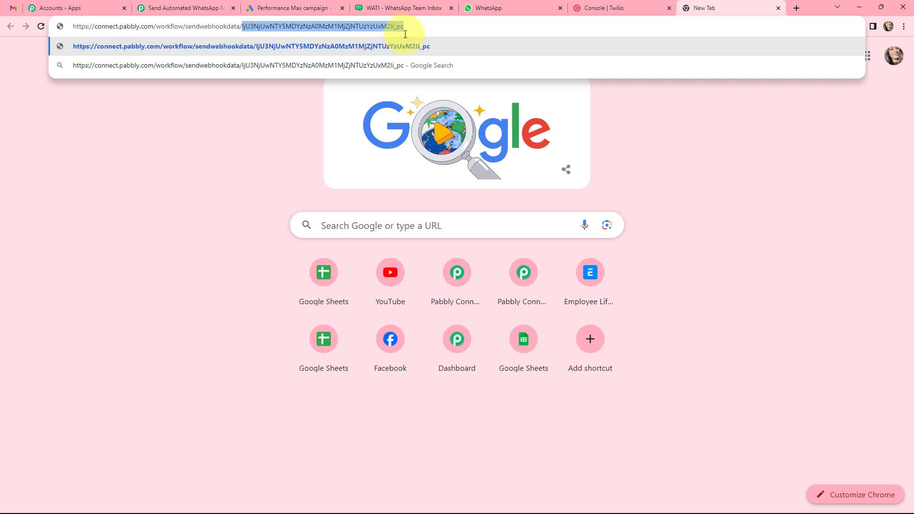
left_click(292, 8)
Paste the webhook ID into the lead form's Key field and send test data.
left_click(320, 295)
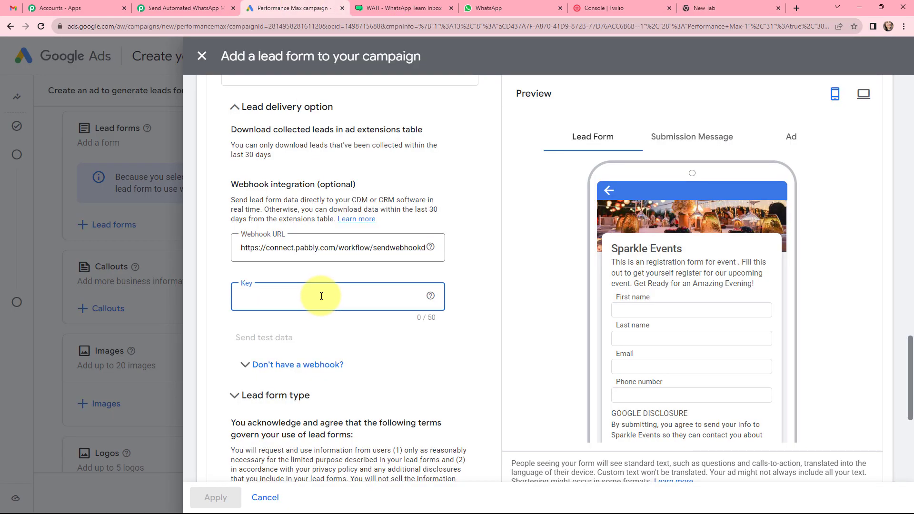
key("ctrl+v")
scroll(336, 235, "up", 3)
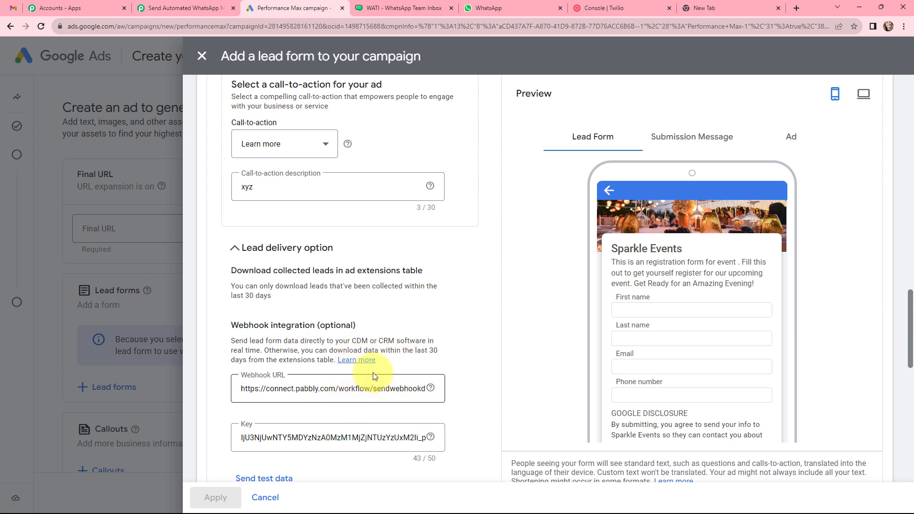
left_click(277, 477)
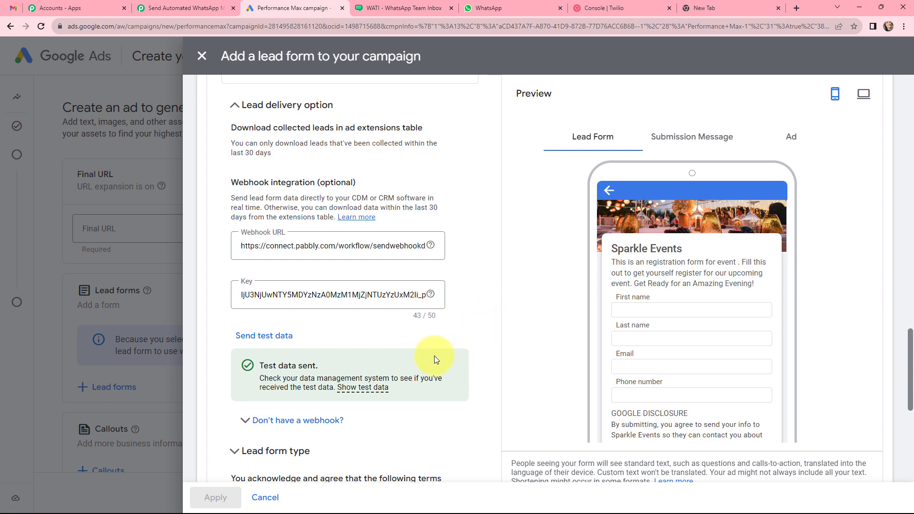
Back in Pabbly, scroll through the captured test lead's email, phone and name fields.
left_click(209, 8)
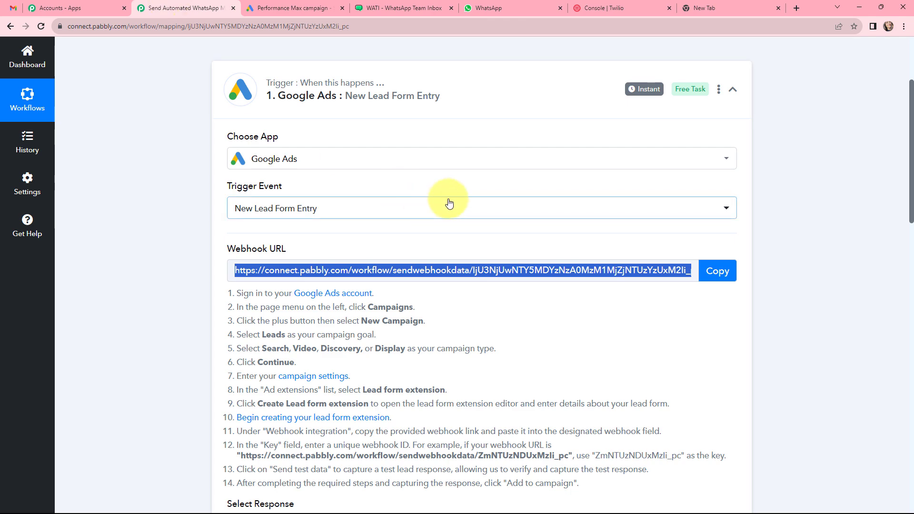
scroll(449, 203, "down", 8)
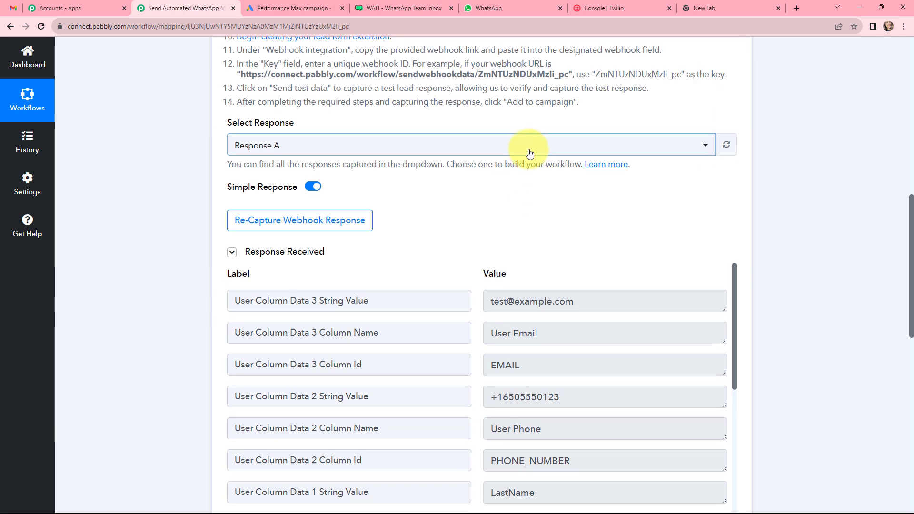
scroll(529, 154, "down", 2)
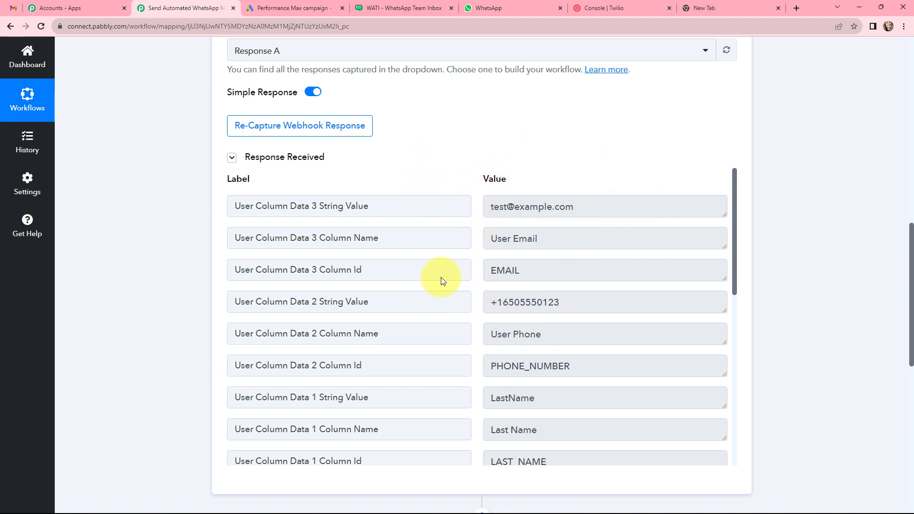
scroll(182, 201, "down", 1)
scroll(181, 199, "down", 6)
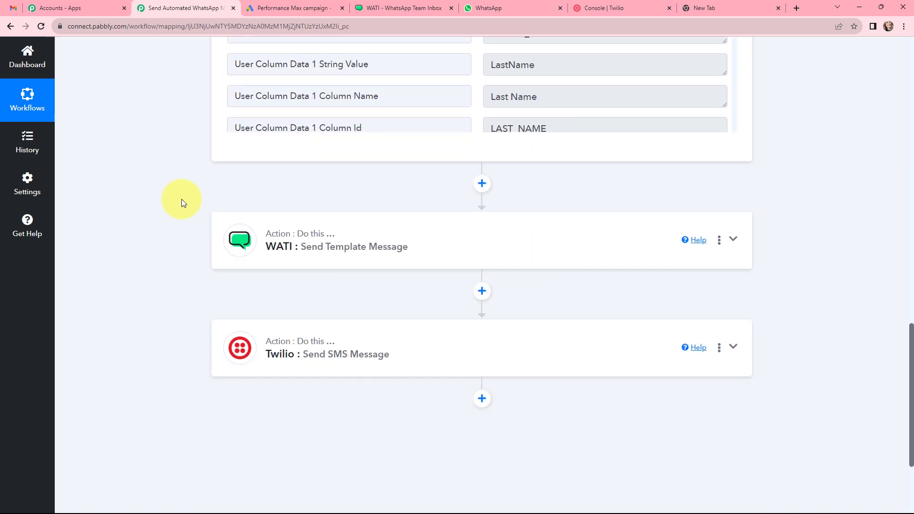
Open an Add New Connection form for the WATI action and review its API Endpoint and Access Token fields.
left_click(341, 248)
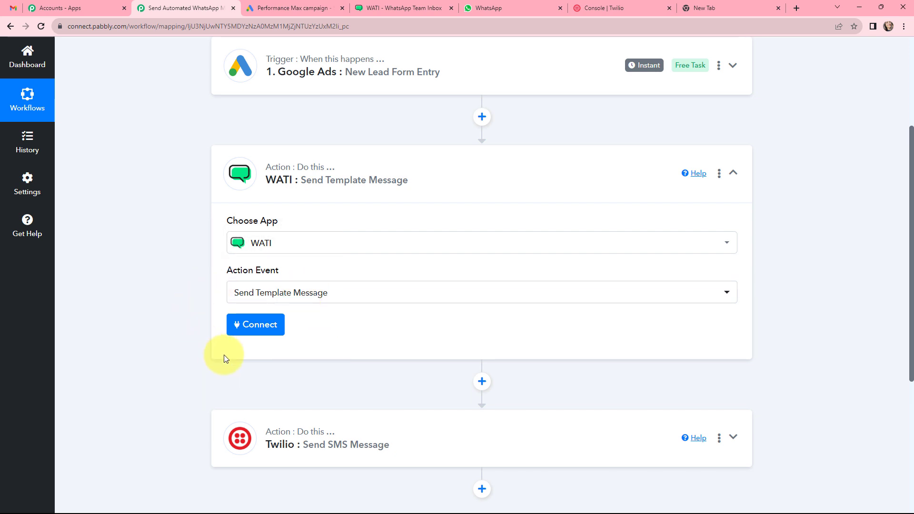
left_click(257, 325)
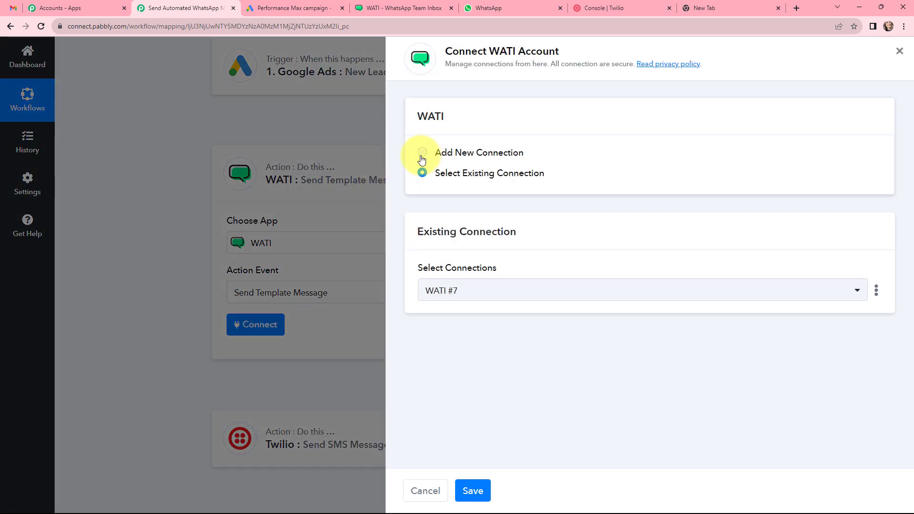
left_click(423, 153)
left_click_drag(467, 273, 417, 271)
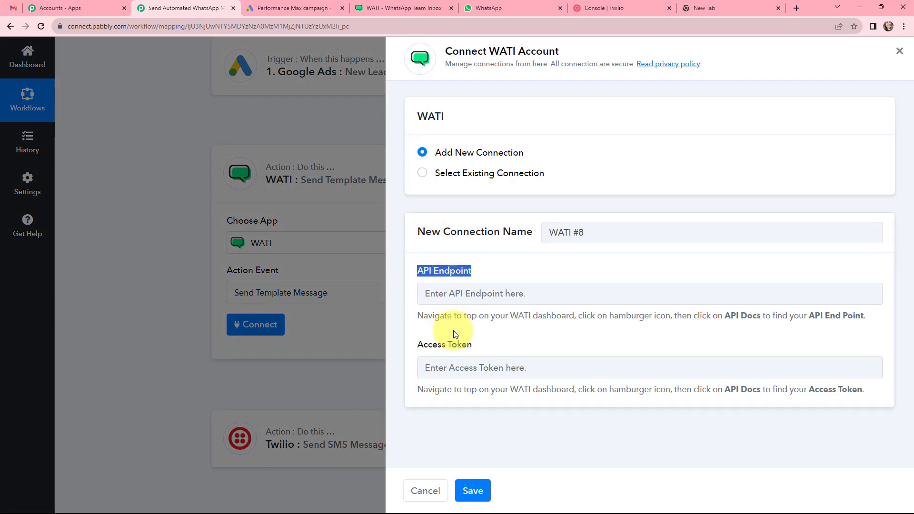
left_click_drag(472, 344, 871, 311)
left_click_drag(409, 390, 851, 389)
left_click(487, 334)
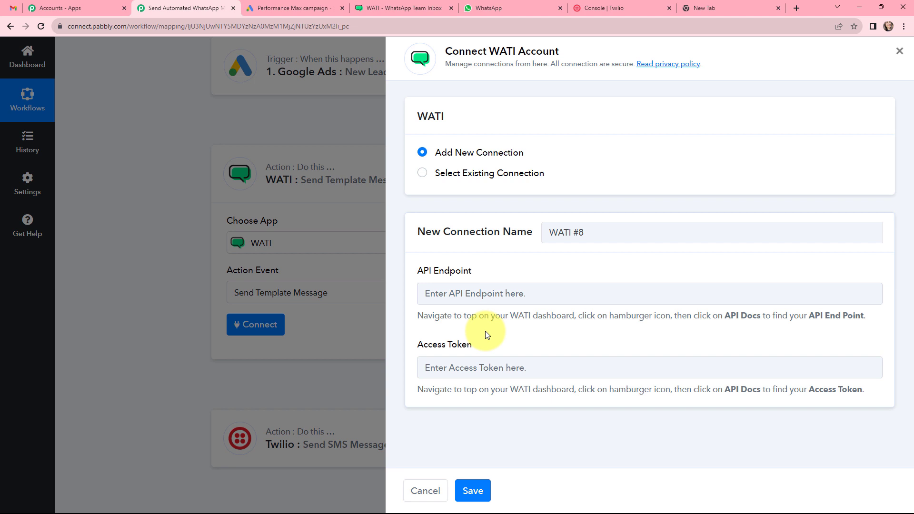
Fill in the API endpoint and access token from WATI's API Docs page, then save the connection.
left_click(393, 8)
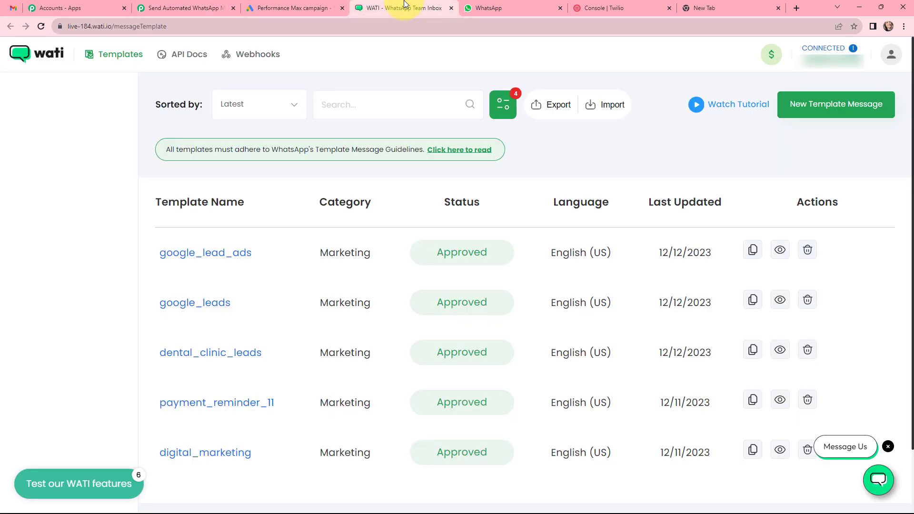
left_click(185, 54)
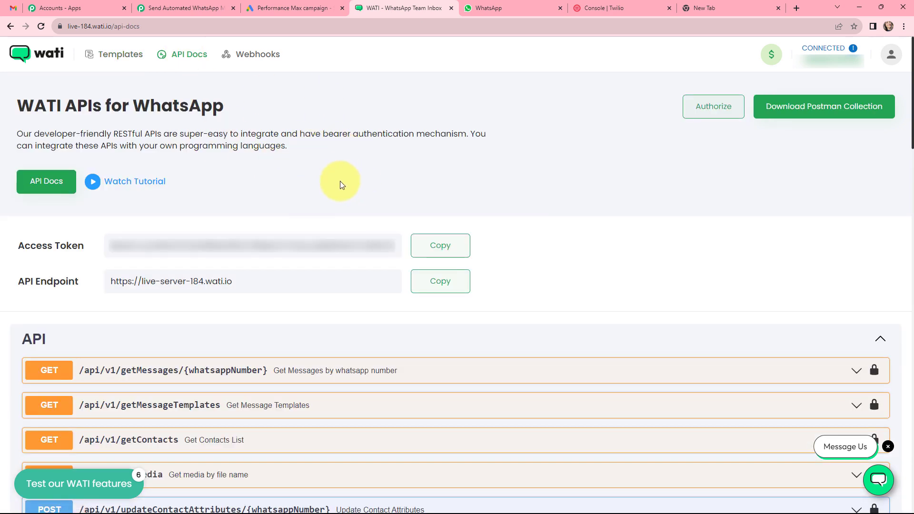
left_click(447, 282)
left_click(179, 8)
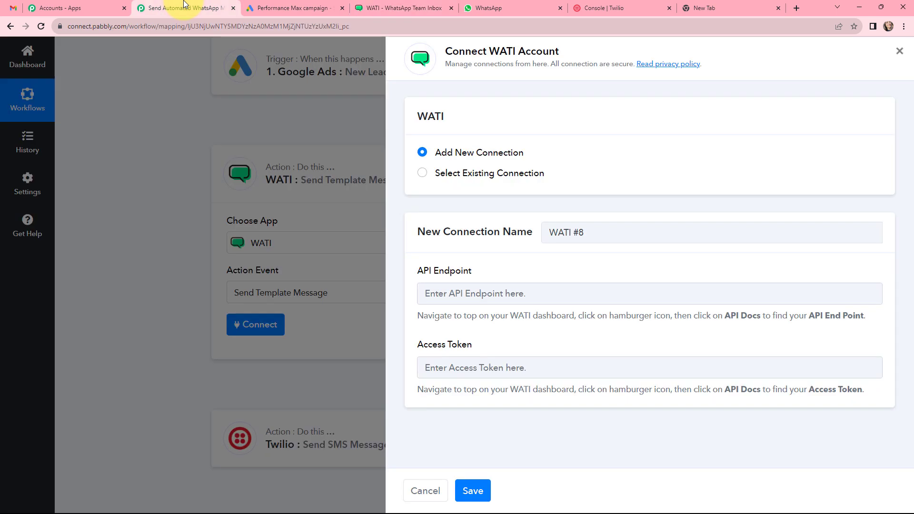
left_click(484, 300)
key("ctrl+v")
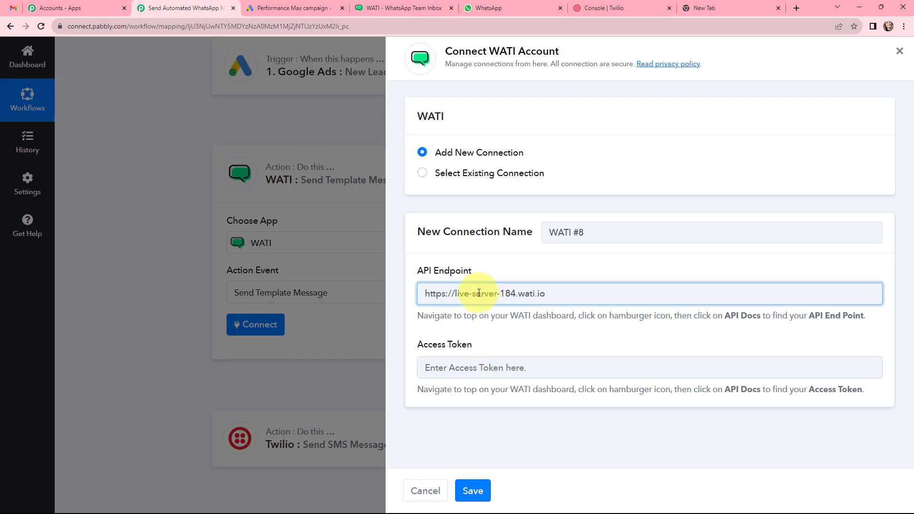
left_click(364, 8)
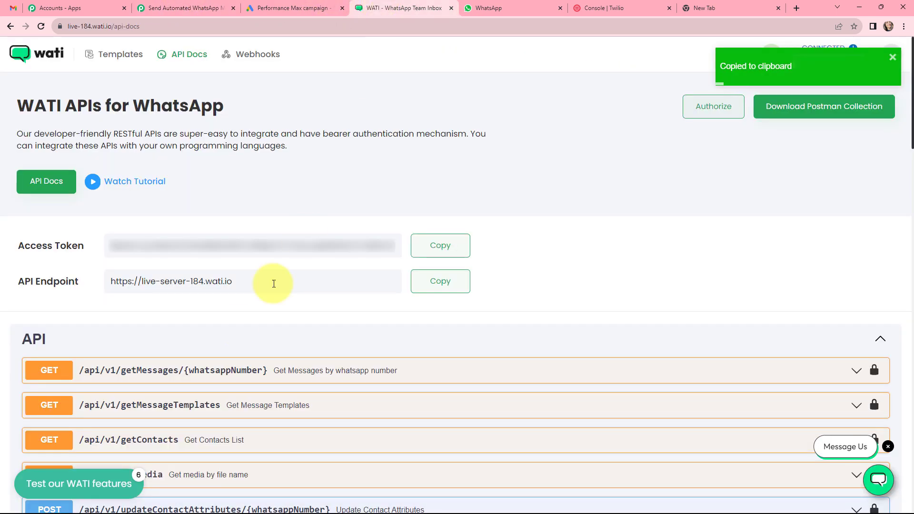
left_click(434, 245)
left_click(178, 8)
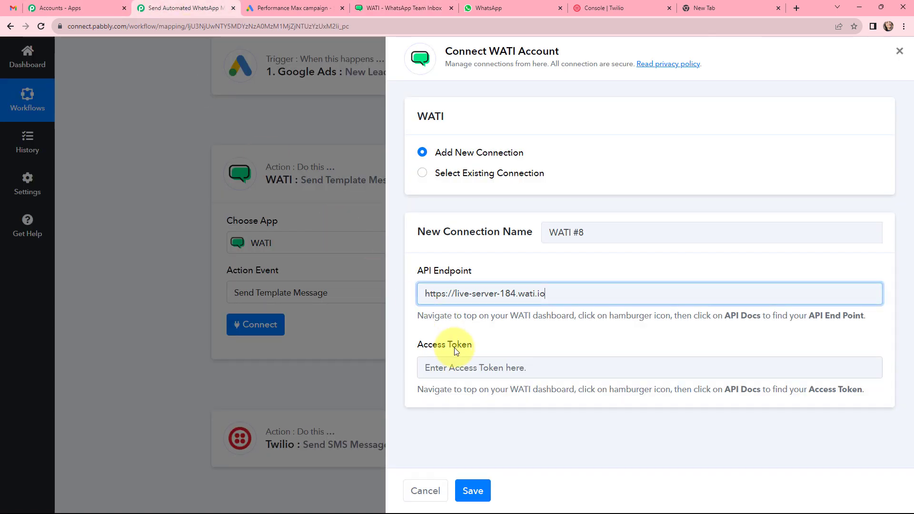
left_click(458, 366)
key("ctrl+v")
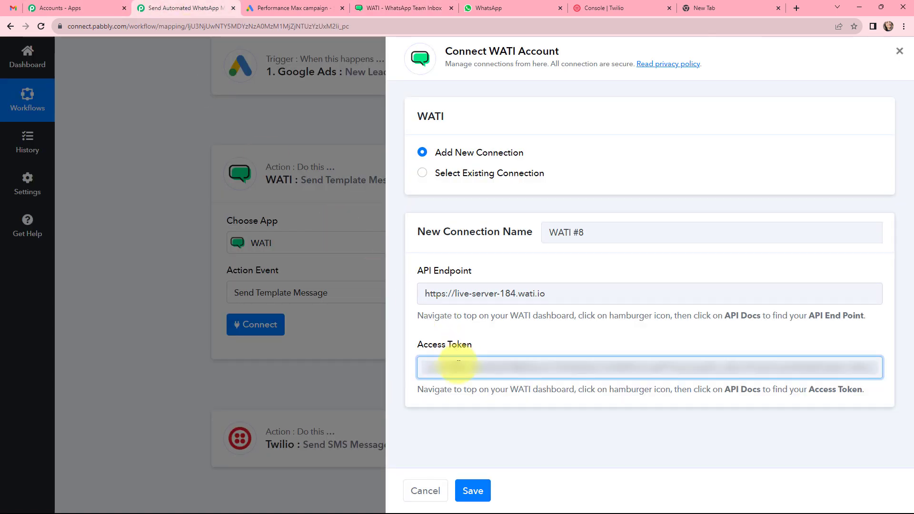
left_click(474, 490)
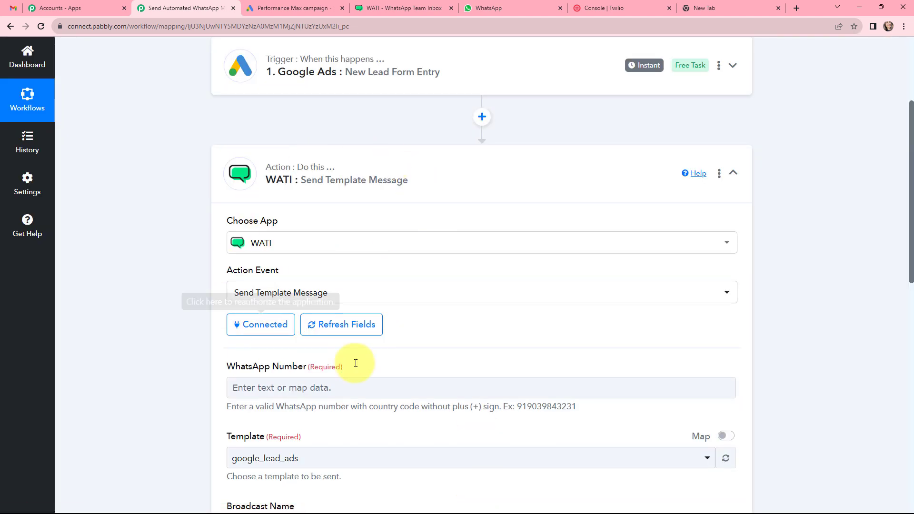
Map the WATI WhatsApp Number to the Google Ads lead's User Column Data 2 String Value phone.
scroll(197, 244, "down", 4)
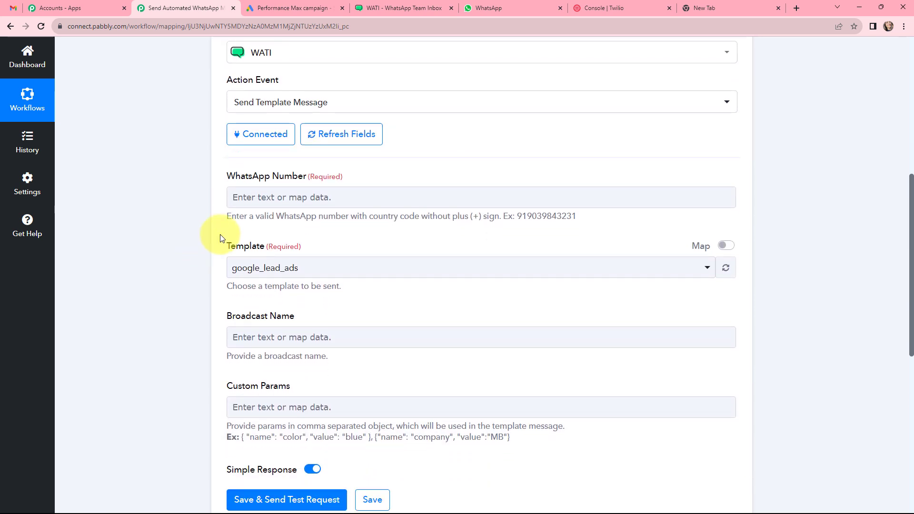
left_click(278, 198)
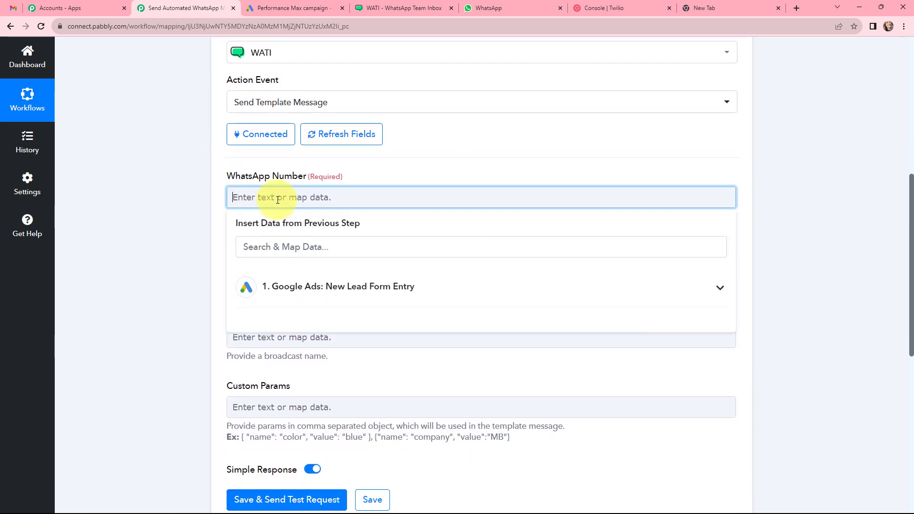
left_click(299, 296)
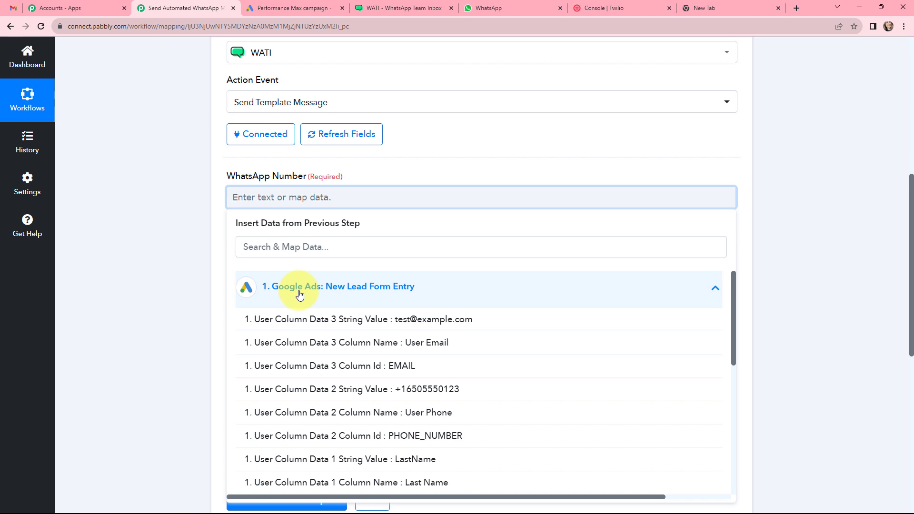
left_click(347, 389)
left_click(168, 236)
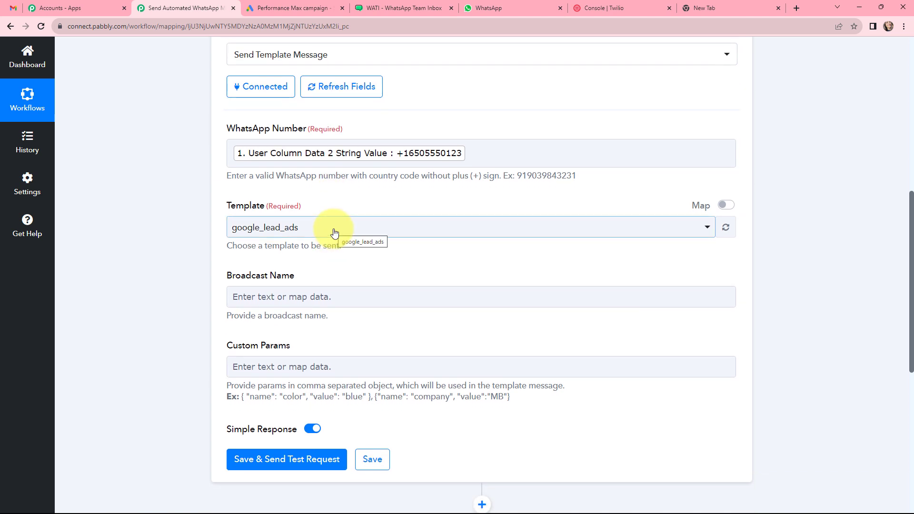
left_click(399, 5)
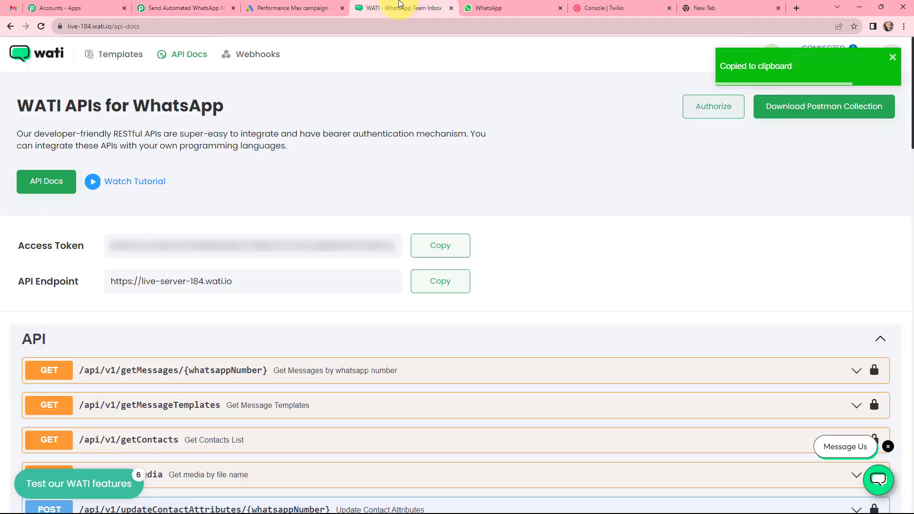
Review the Sparkle Evenings body and {{name}} variable of WATI's google_lead_ads template.
left_click(131, 55)
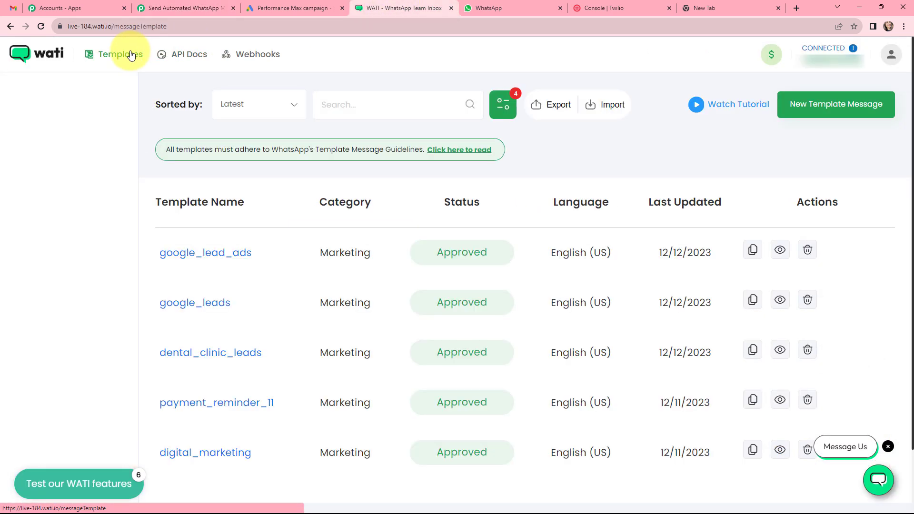
left_click(219, 254)
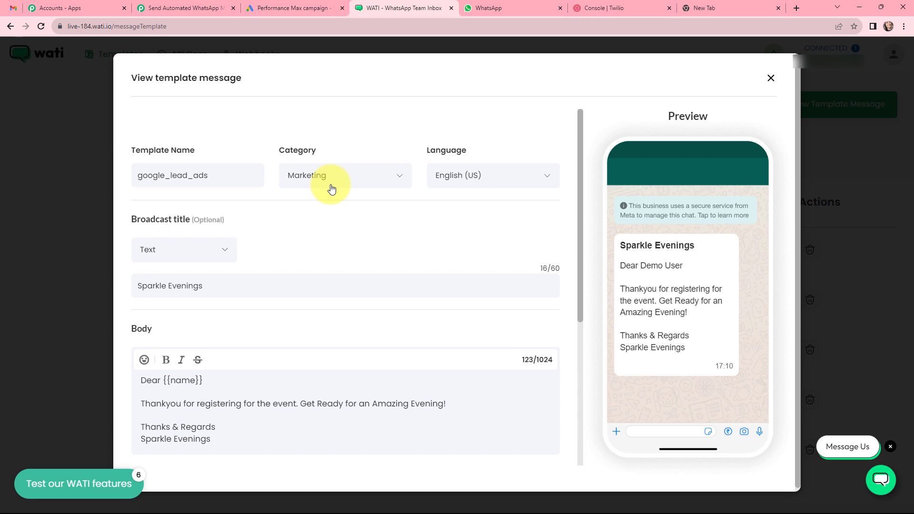
scroll(333, 228, "down", 2)
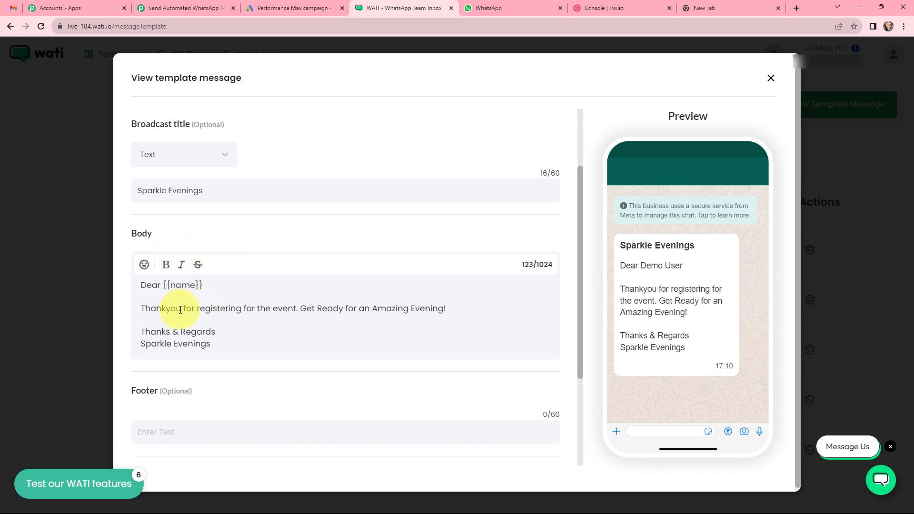
left_click(183, 9)
left_click(302, 235)
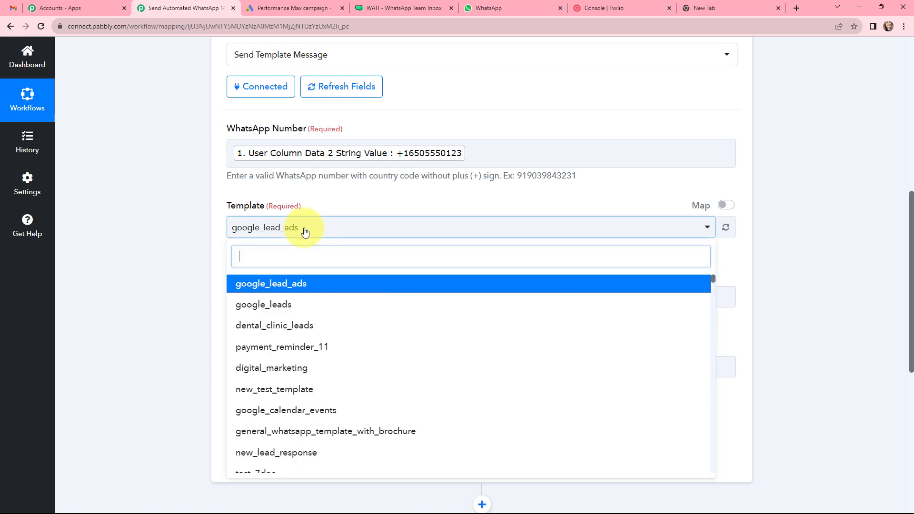
Keep the google_lead_ads template and enter 'Sparkle Evenings' as the Broadcast Name.
left_click(298, 284)
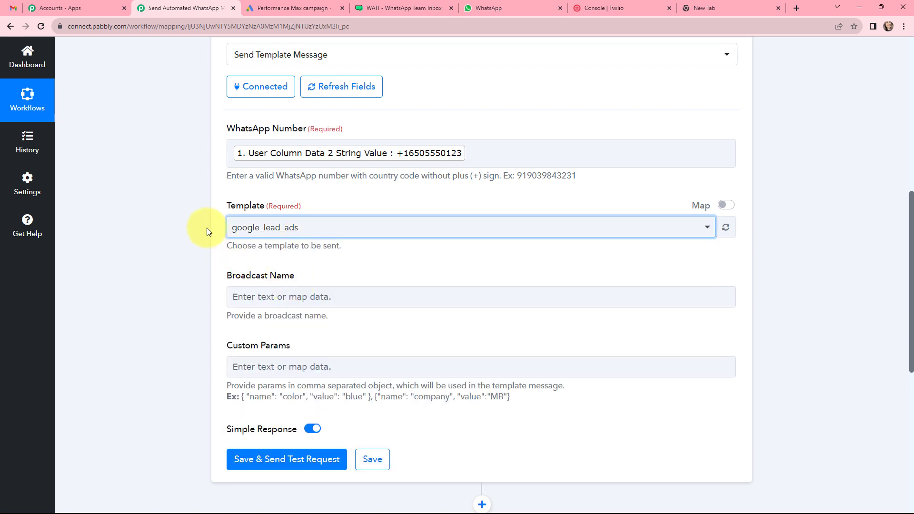
left_click(255, 299)
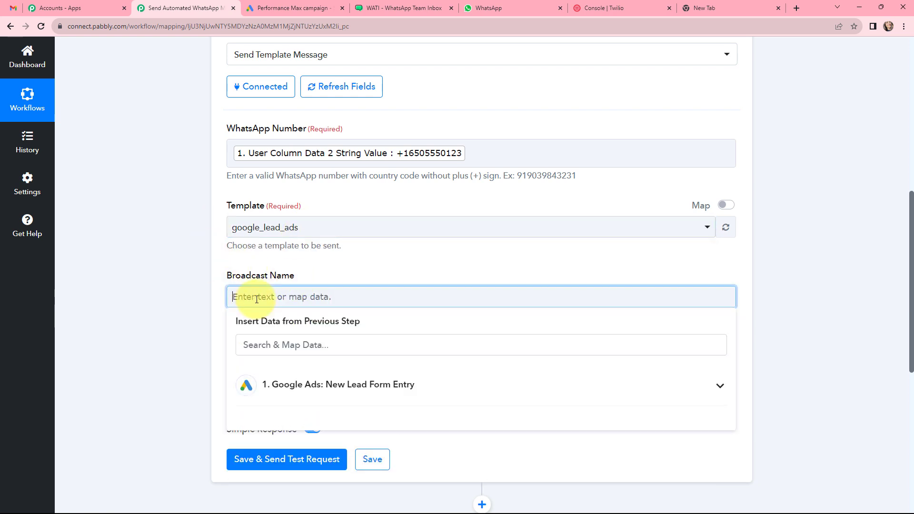
left_click(398, 8)
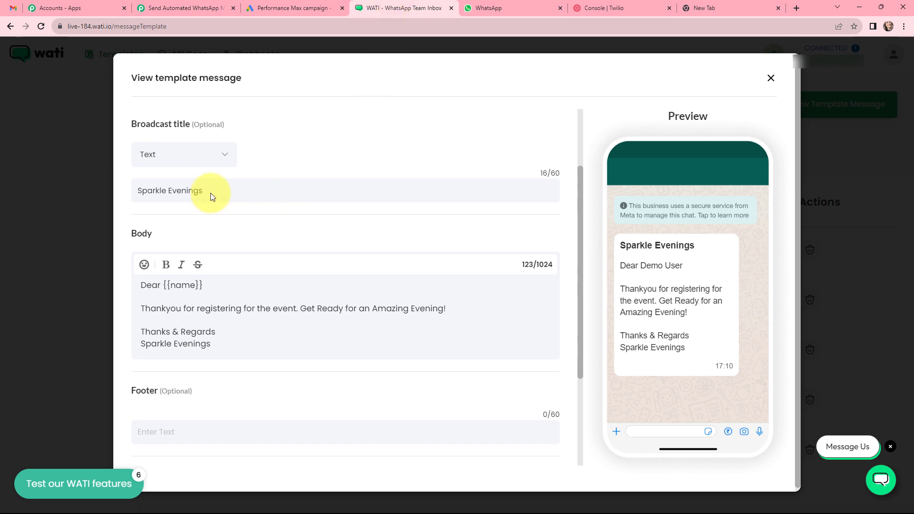
key("ctrl+2")
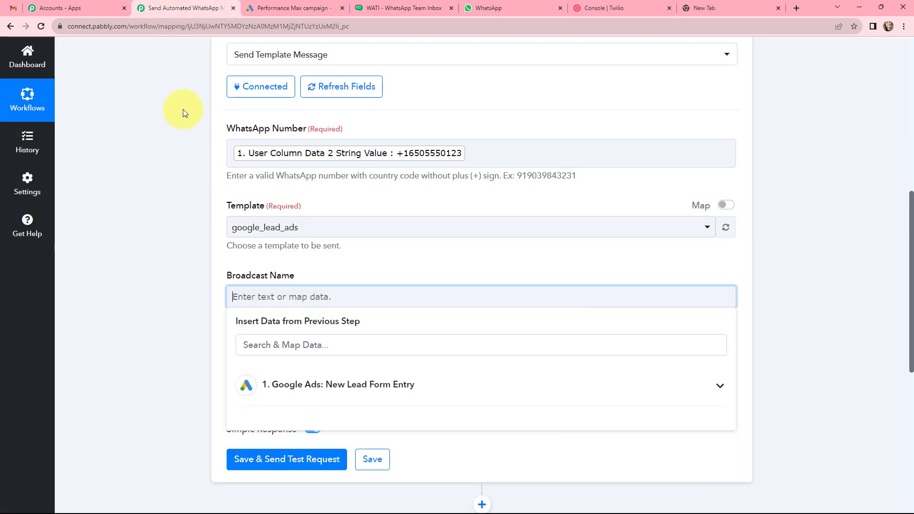
left_click(250, 294)
type("S")
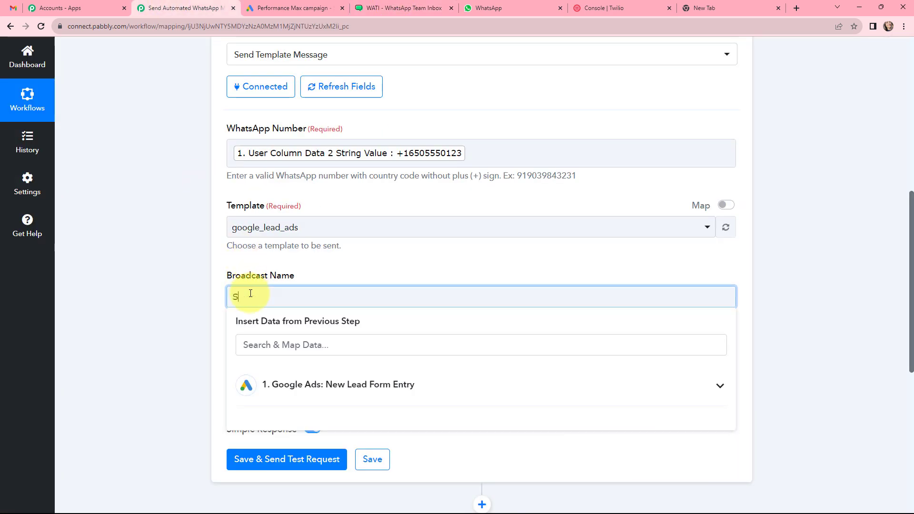
type("parkle Even")
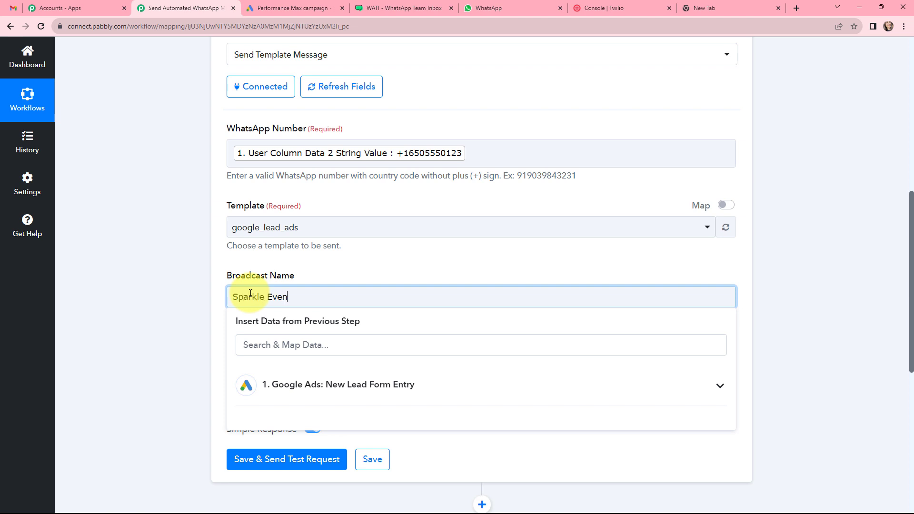
type("ings")
scroll(303, 262, "down", 2)
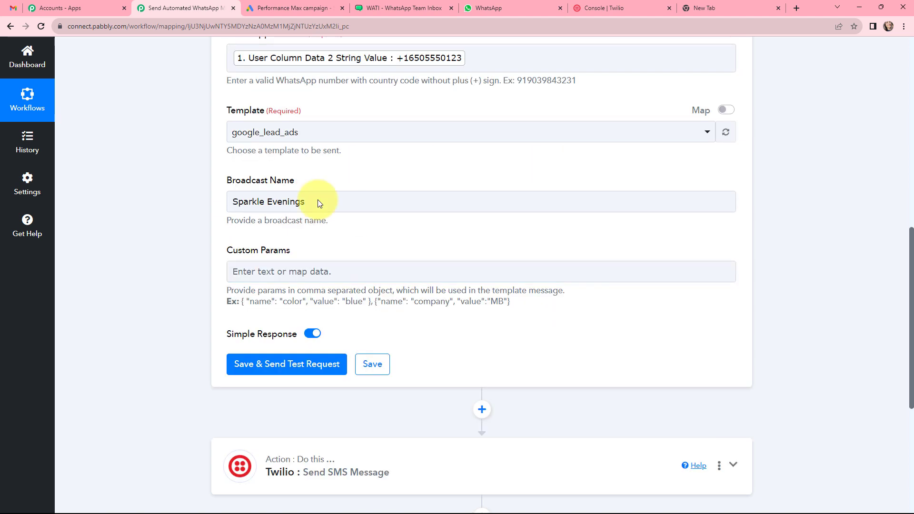
left_click(400, 8)
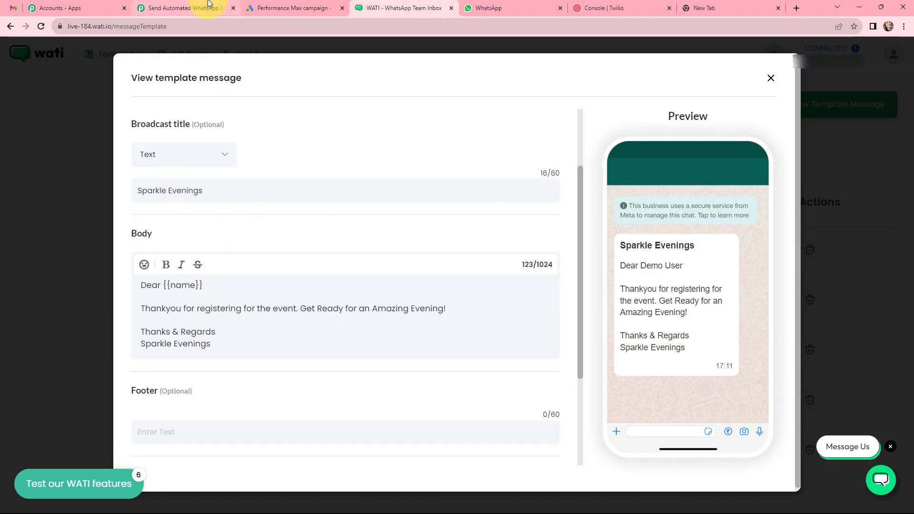
left_click(192, 8)
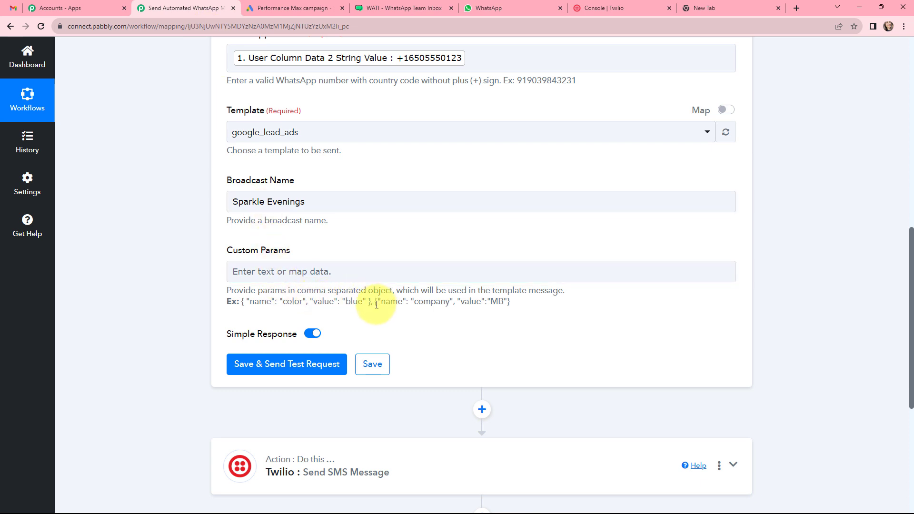
Paste the example JSON into Custom Params, rename key color to name and clear 'blue'.
left_click_drag(369, 302, 244, 305)
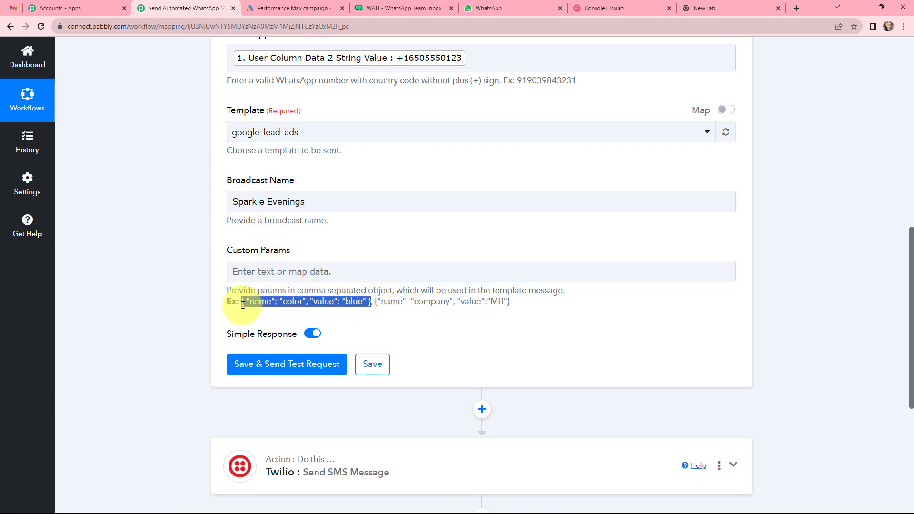
left_click(242, 270)
key("ctrl+v")
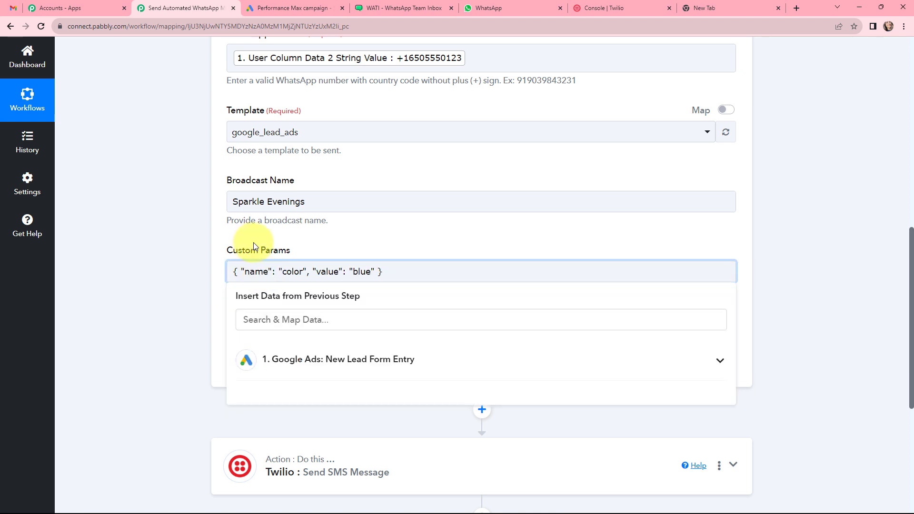
double_click(301, 272)
type("name")
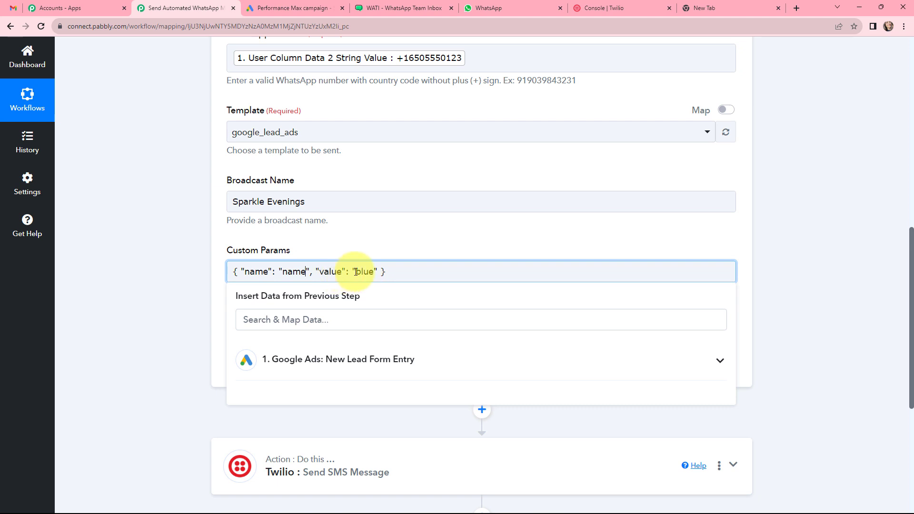
double_click(373, 273)
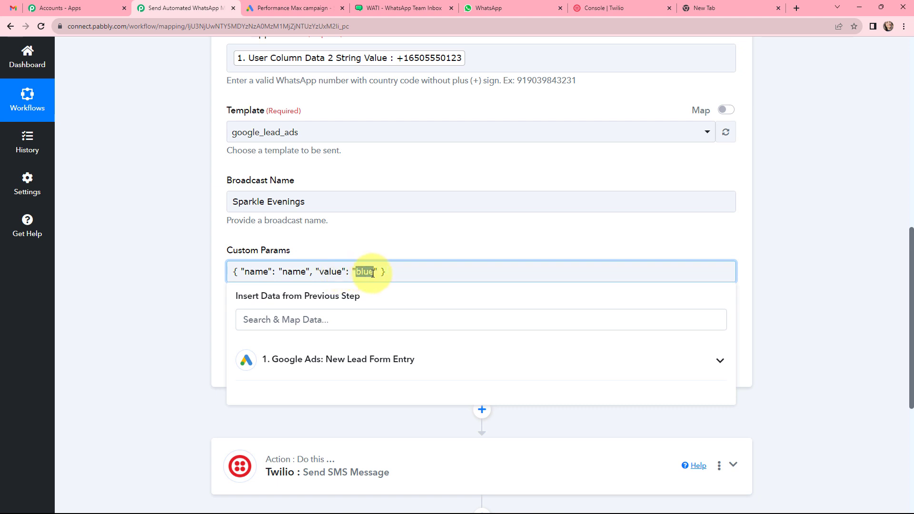
key("BackSpace")
Fill the name parameter's value with the lead's FirstName and LastName fields.
left_click(357, 359)
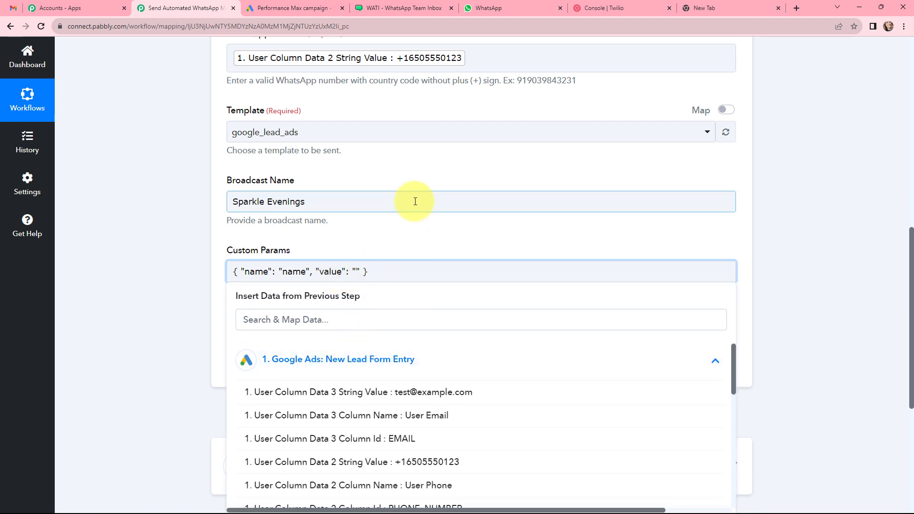
scroll(415, 202, "down", 2)
scroll(415, 382, "down", 1)
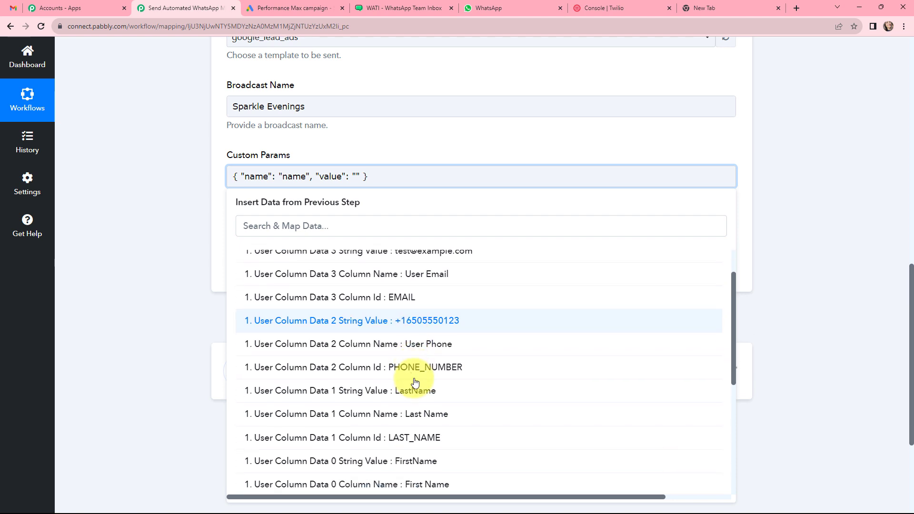
scroll(415, 382, "down", 1)
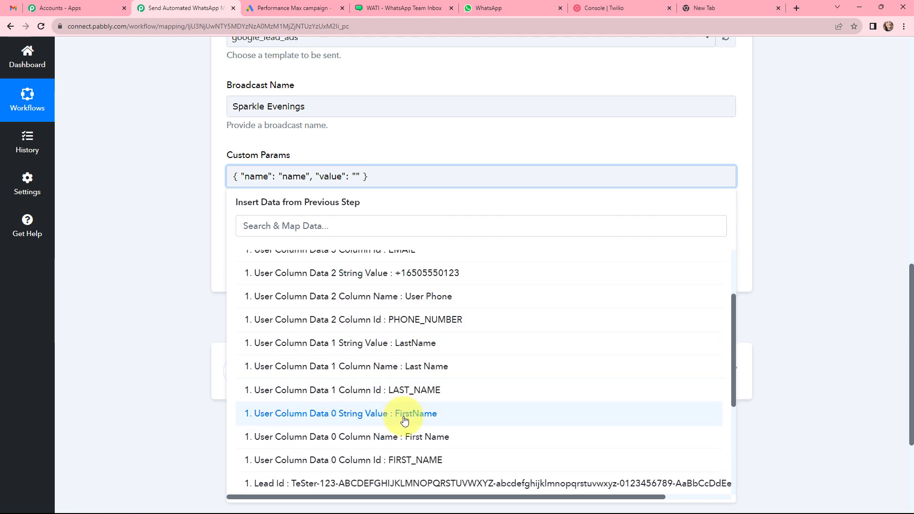
left_click(427, 417)
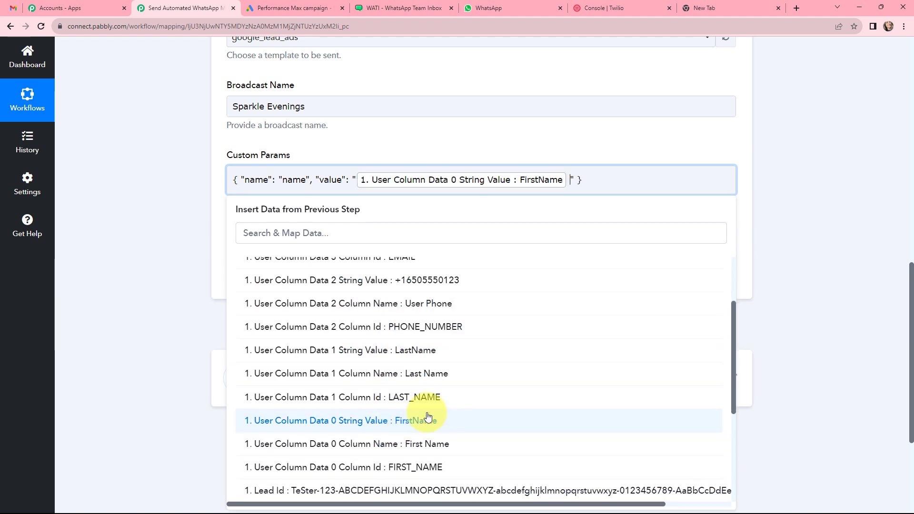
left_click(405, 352)
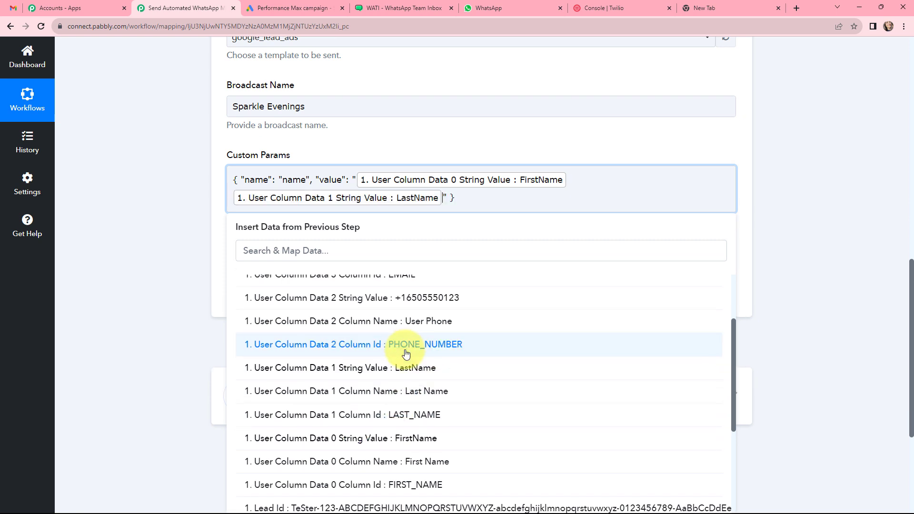
left_click(360, 148)
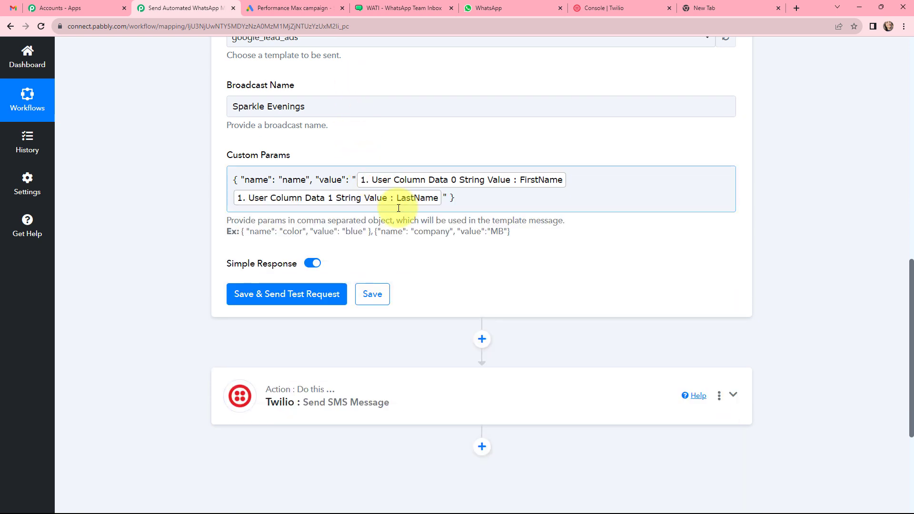
scroll(398, 204, "up", 2)
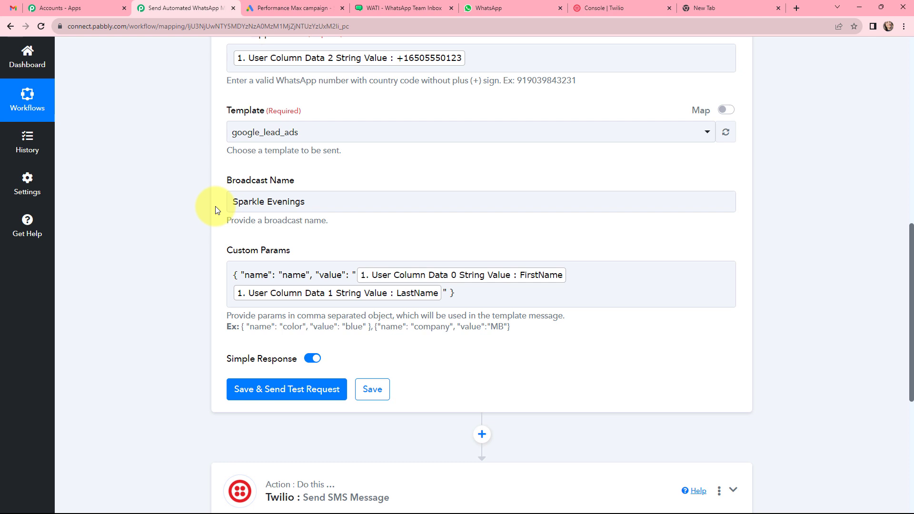
Send the WATI test request and confirm the WhatsApp greeting to FirstName LastName arrived.
left_click(280, 390)
scroll(552, 188, "down", 4)
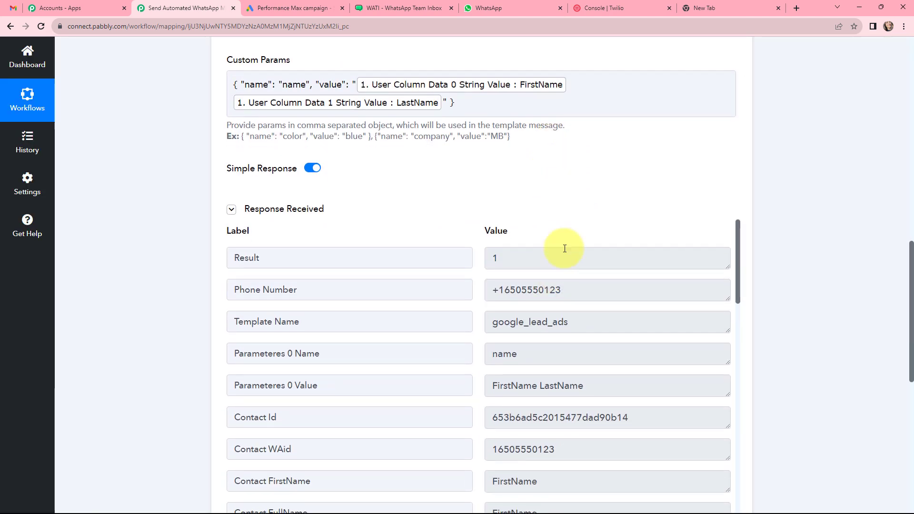
scroll(502, 186, "down", 2)
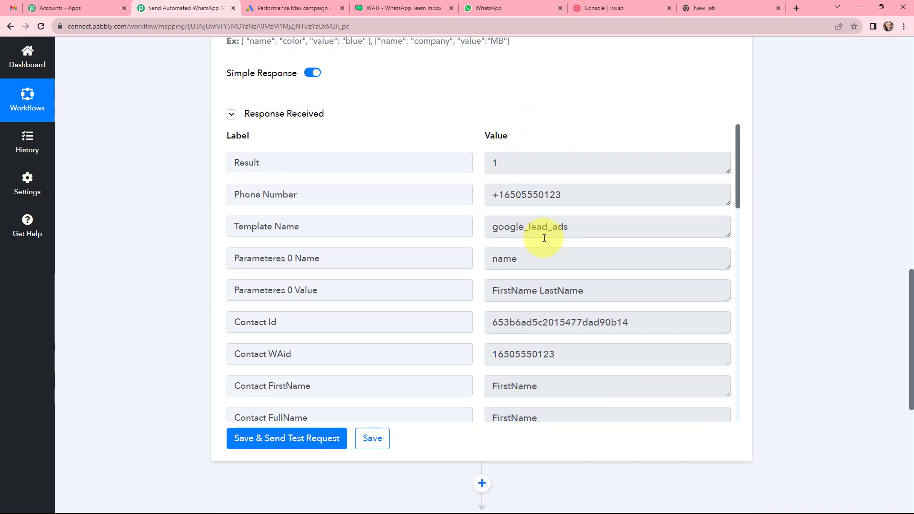
scroll(545, 238, "down", 9)
scroll(545, 238, "up", 3)
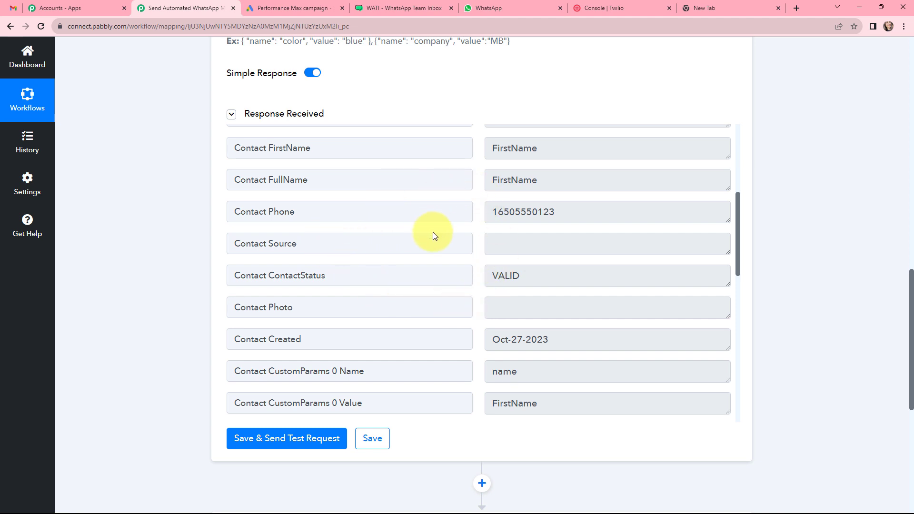
key("ctrl+6")
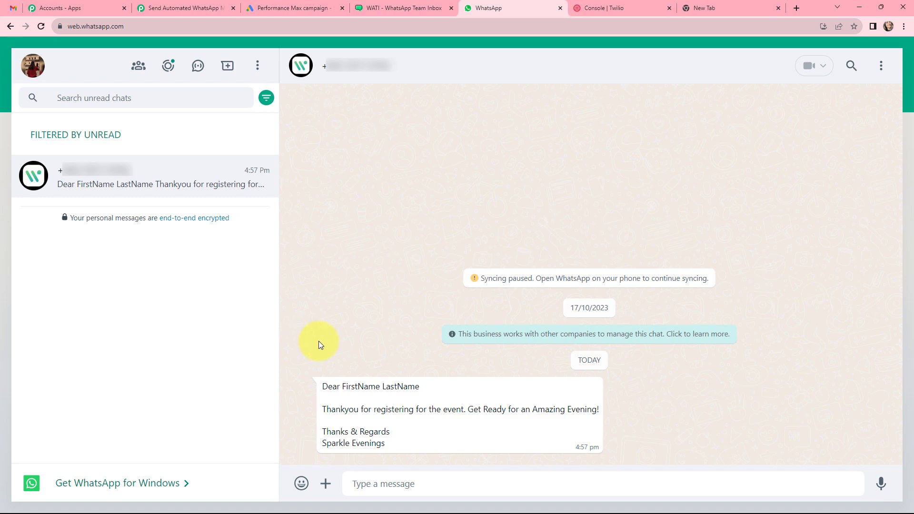
left_click(171, 8)
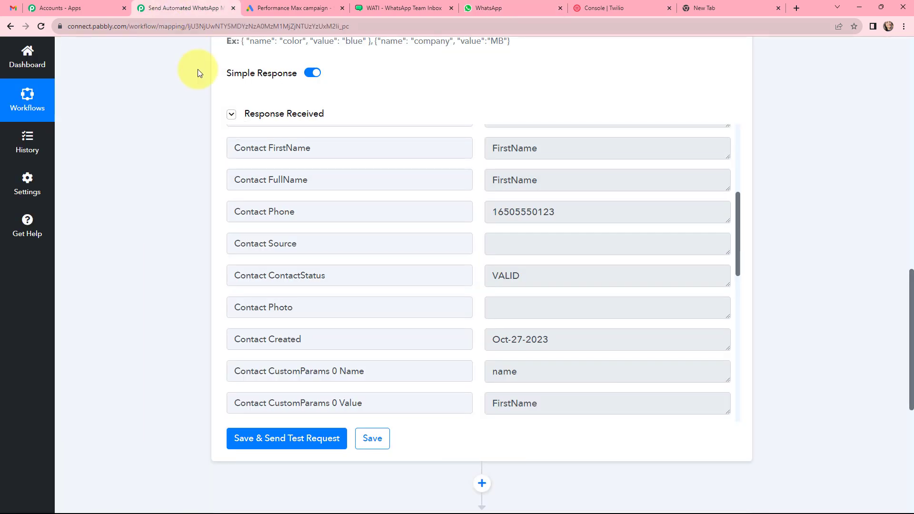
scroll(185, 167, "down", 7)
Expand the Twilio Send SMS Message step and start a new Twilio #3 account connection.
left_click(392, 185)
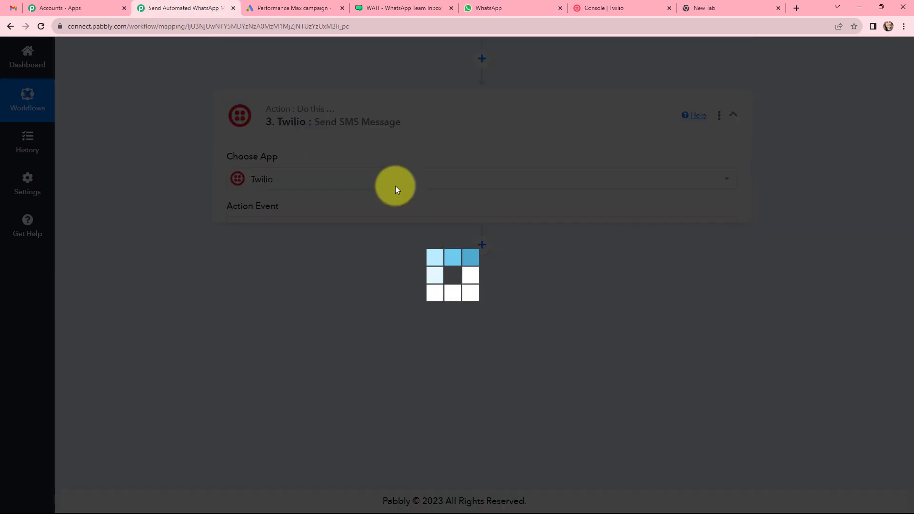
scroll(573, 211, "up", 1)
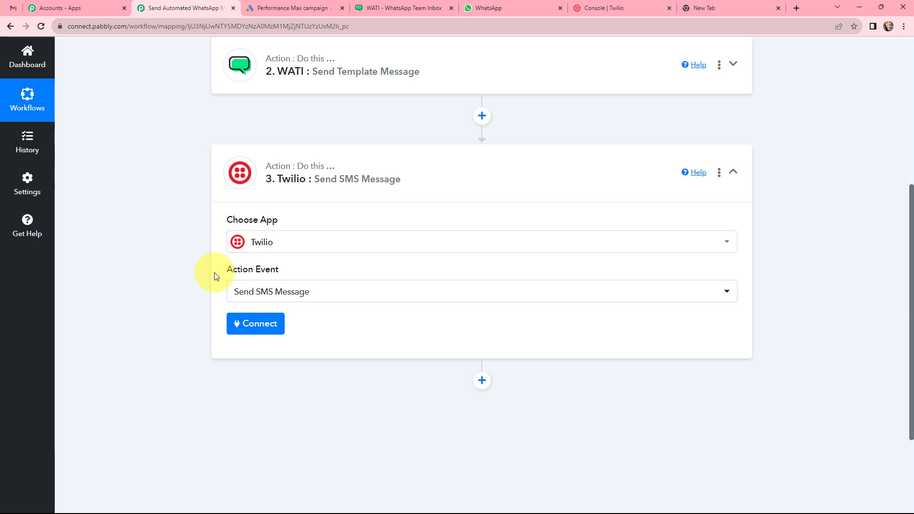
left_click(248, 328)
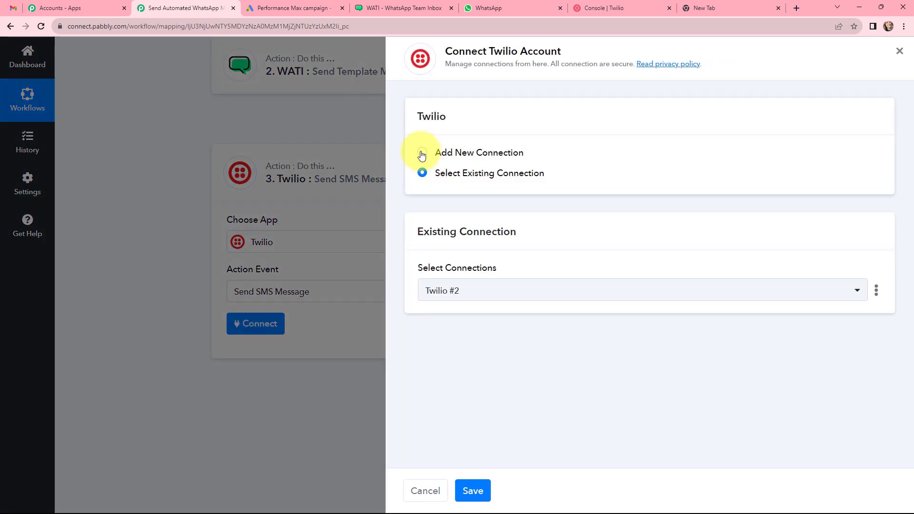
left_click(421, 153)
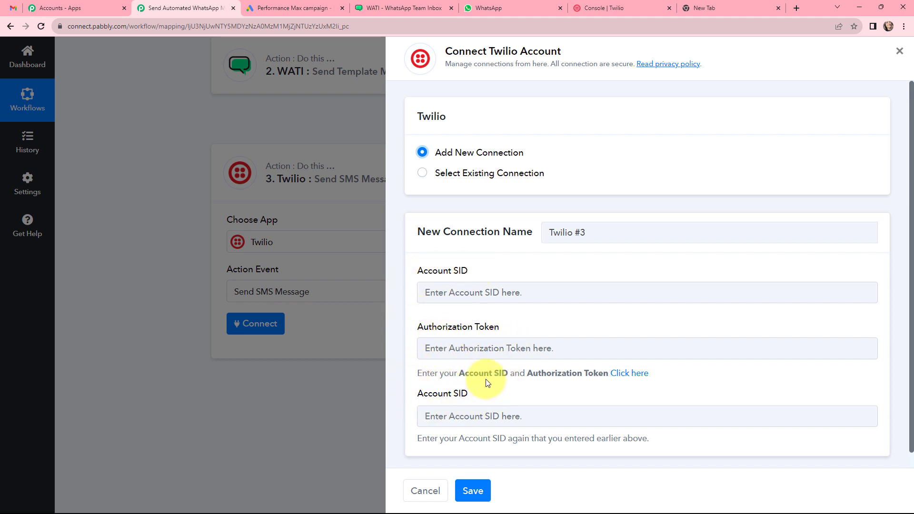
Copy the Account SID from the Twilio console into both Account SID fields.
left_click(603, 8)
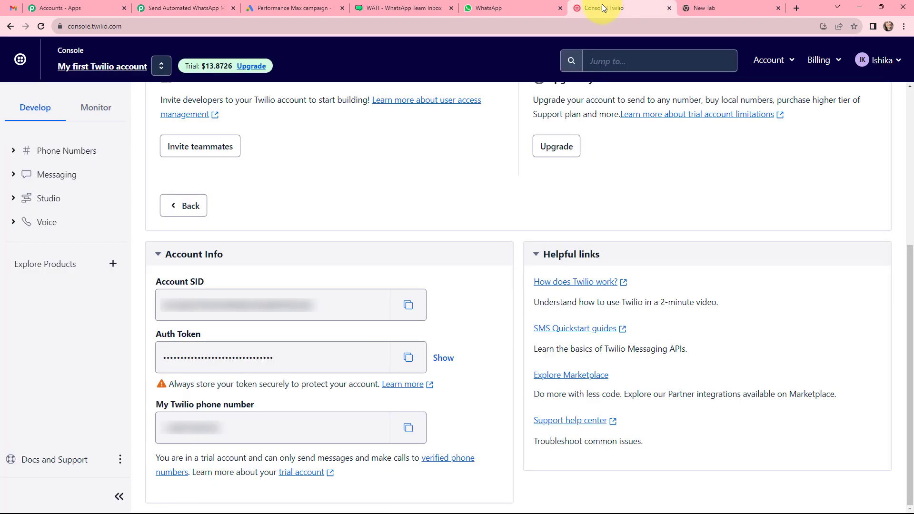
left_click(413, 305)
left_click(181, 8)
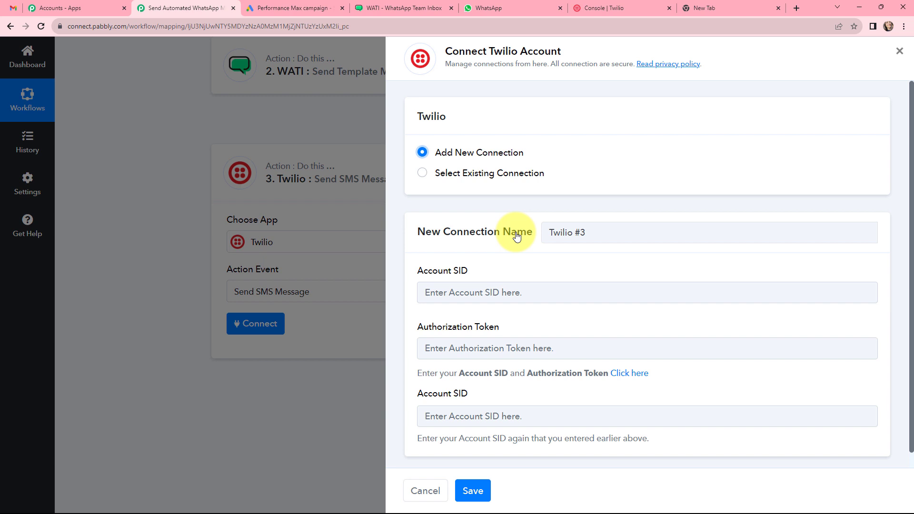
left_click(505, 299)
key("ctrl+v")
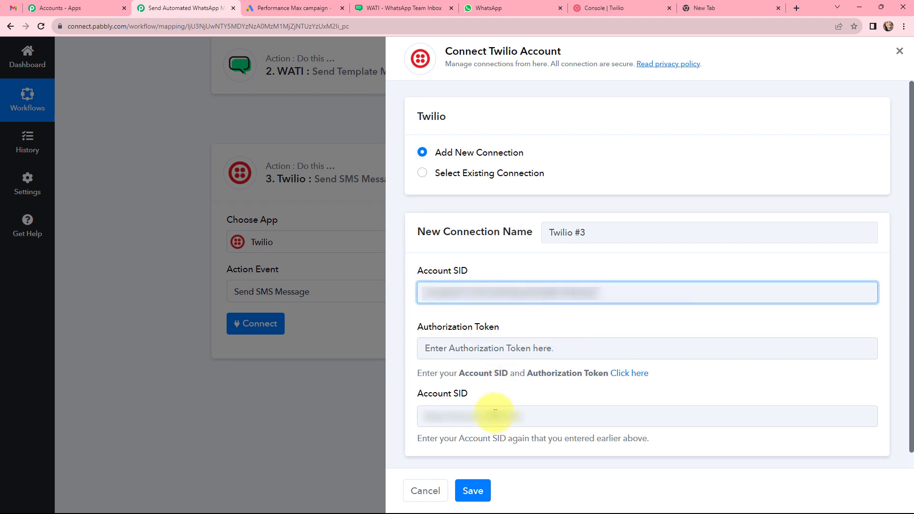
left_click(500, 417)
key("ctrl+v")
Paste the Twilio Auth Token into Authorization Token and save the Twilio #3 connection.
left_click(496, 321)
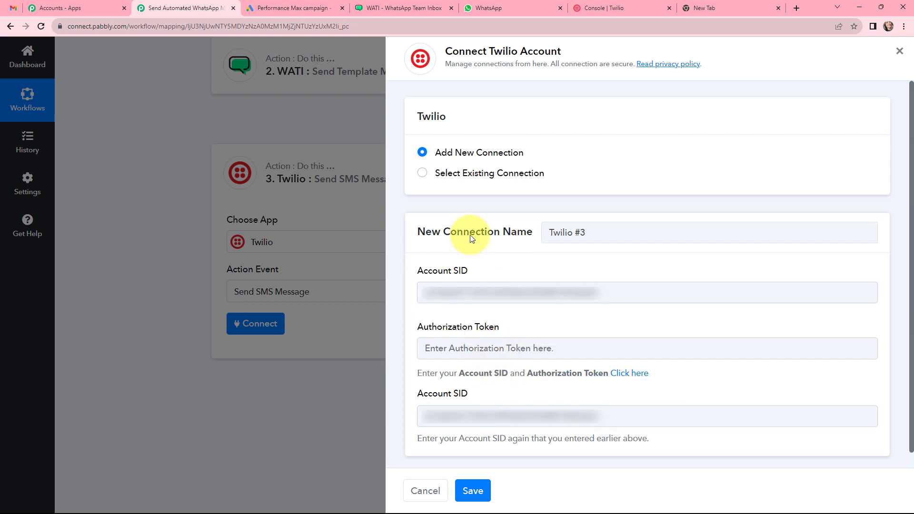
left_click(584, 5)
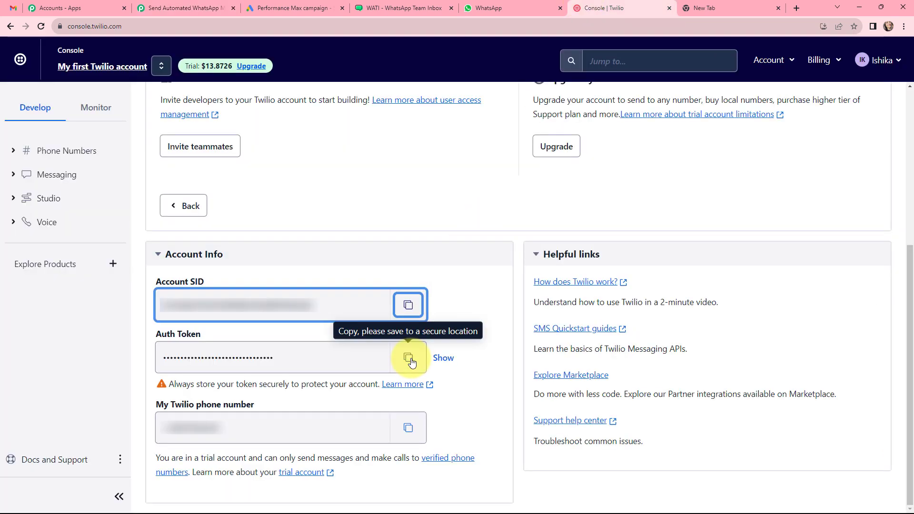
left_click(408, 356)
left_click(199, 6)
left_click(507, 349)
key("ctrl+v")
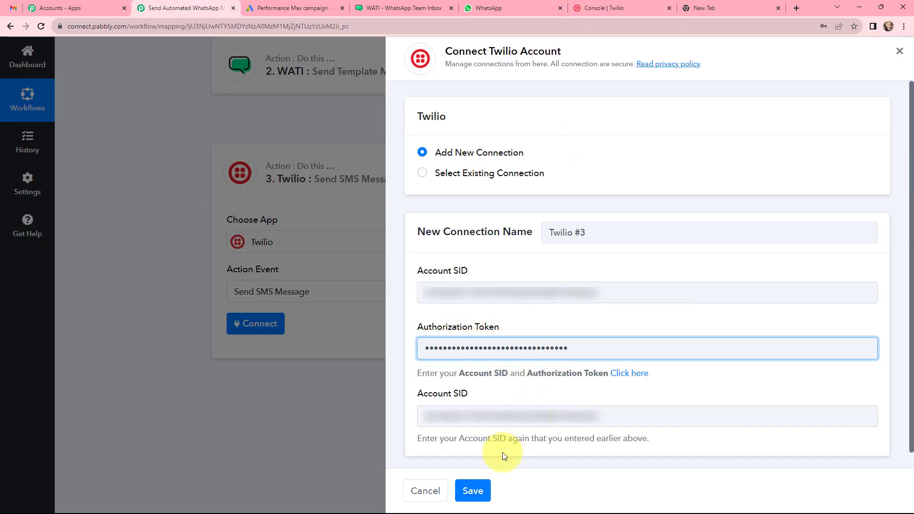
left_click(476, 489)
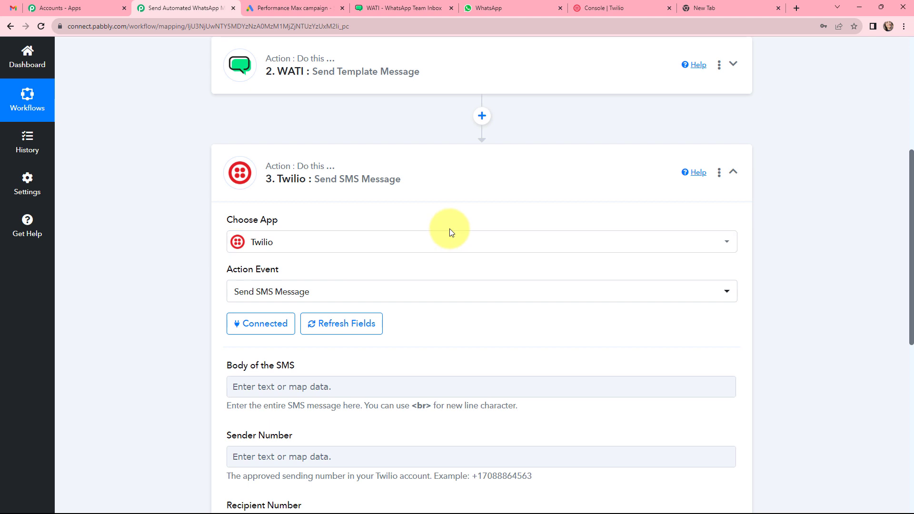
Paste the prepared Sparkle Evenings thank-you text into the SMS Body.
scroll(449, 229, "down", 2)
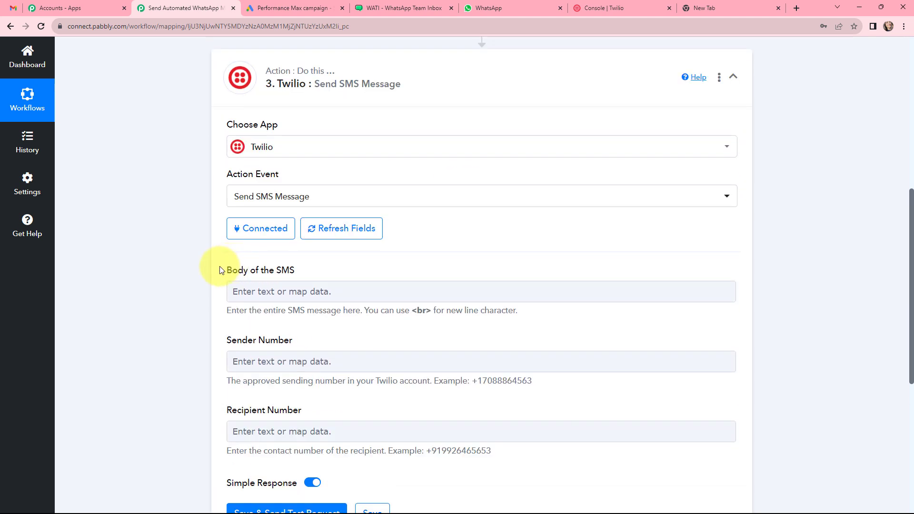
left_click(256, 293)
key("ctrl+v")
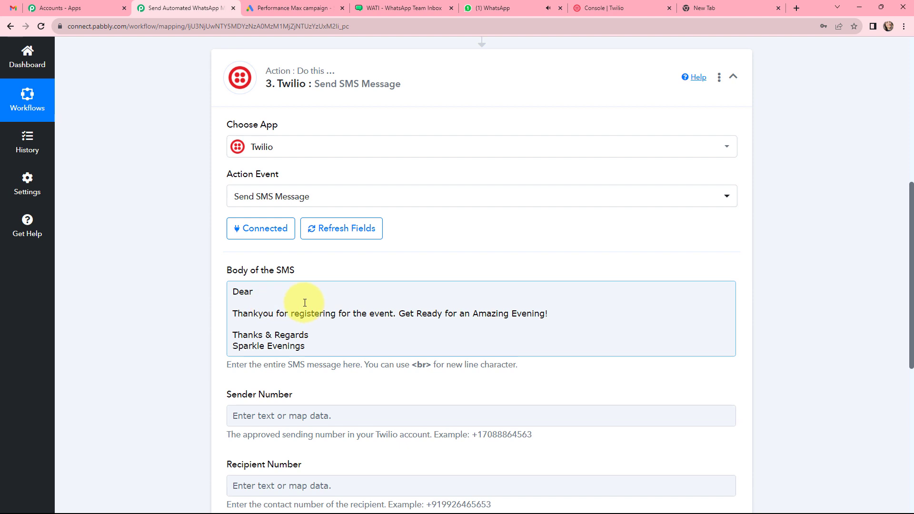
left_click(267, 291)
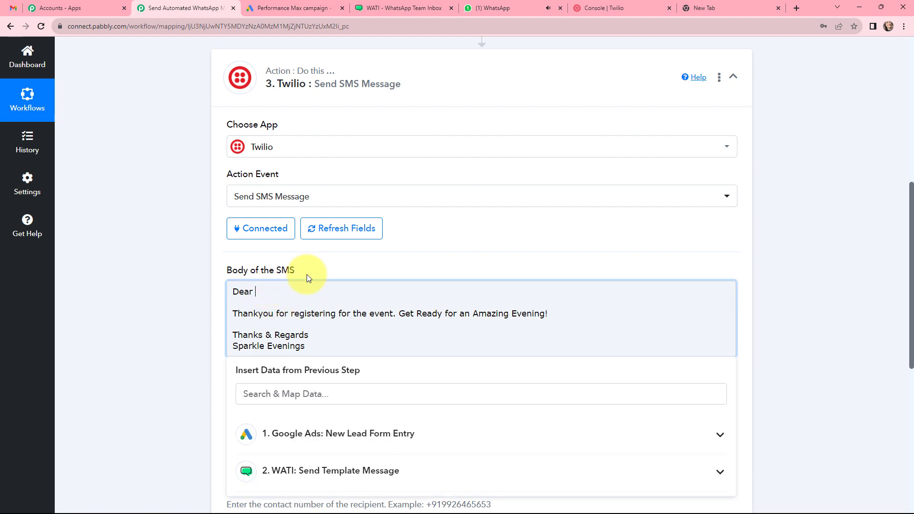
Insert the lead's FirstName and LastName after 'Dear' in the SMS body.
scroll(314, 270, "down", 1)
scroll(319, 228, "down", 3)
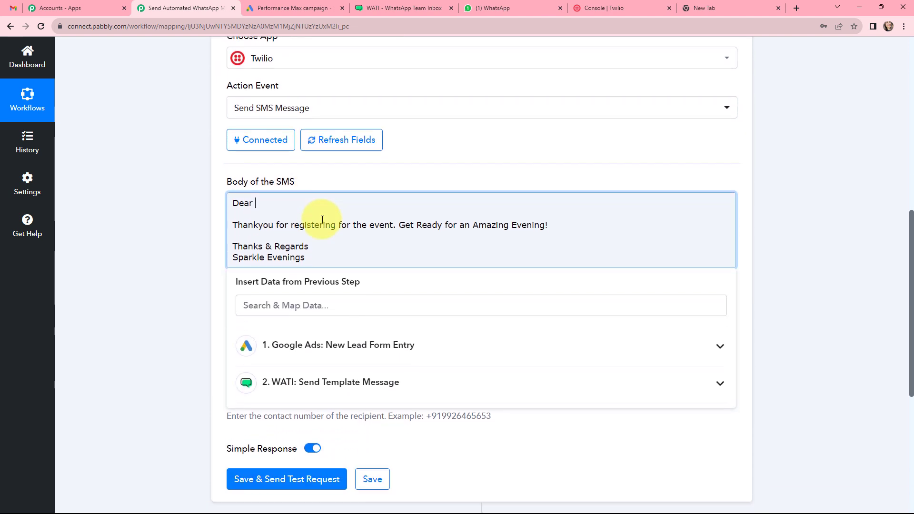
left_click(320, 248)
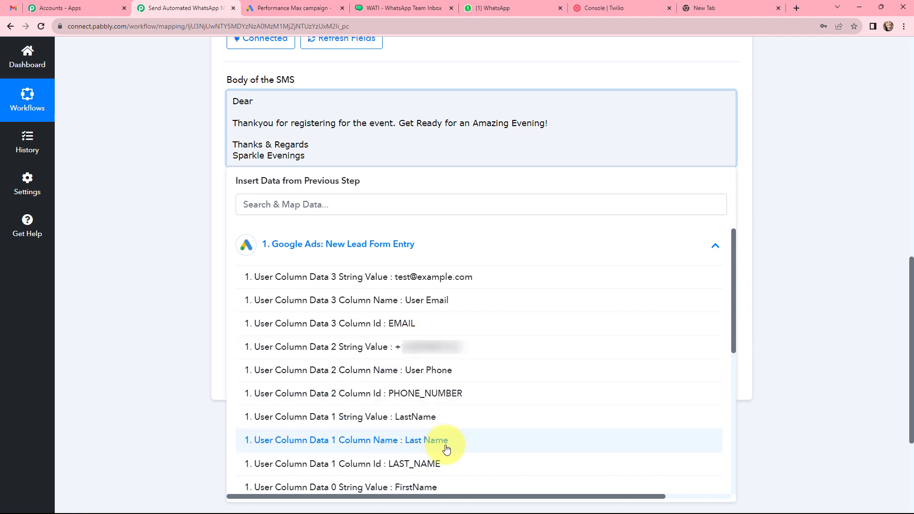
scroll(428, 433, "down", 2)
left_click(413, 392)
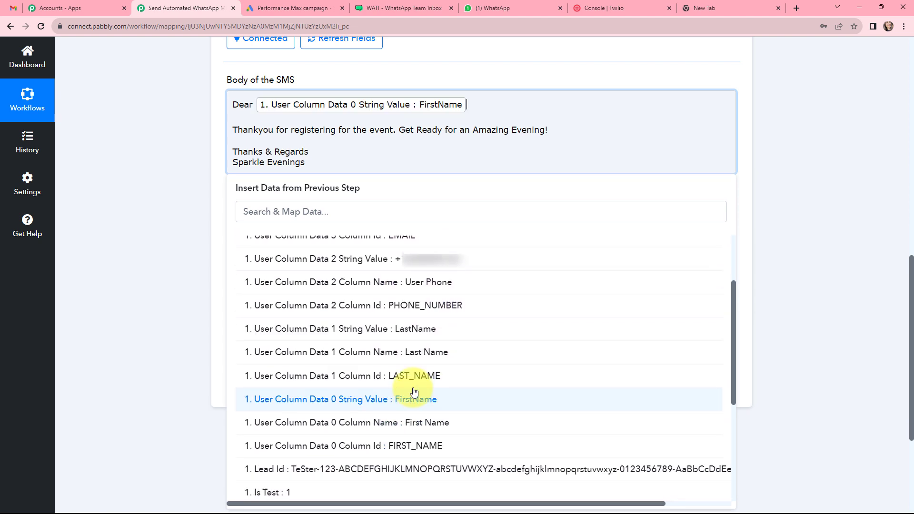
left_click(406, 329)
left_click(147, 147)
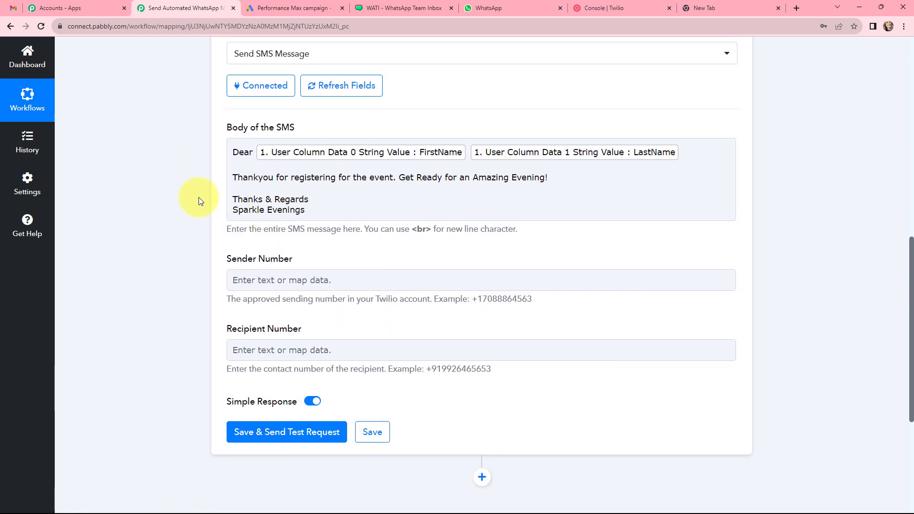
left_click(329, 195)
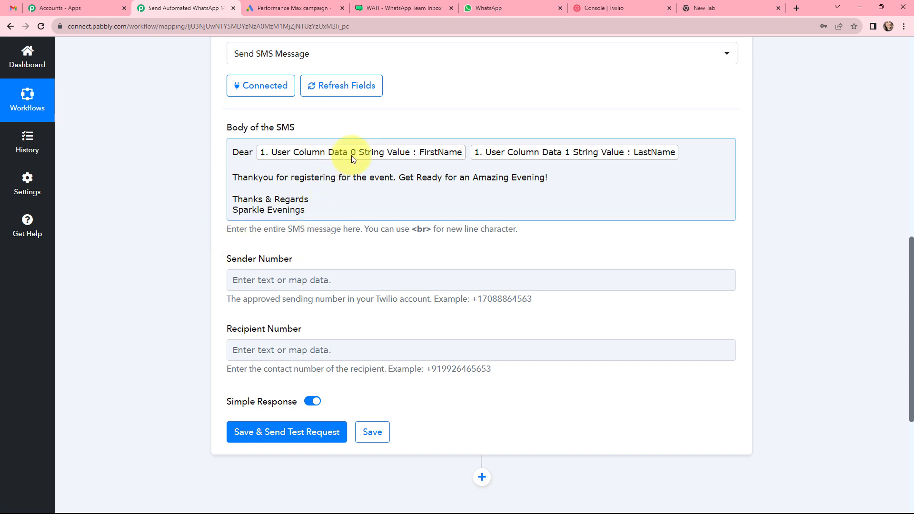
left_click(184, 212)
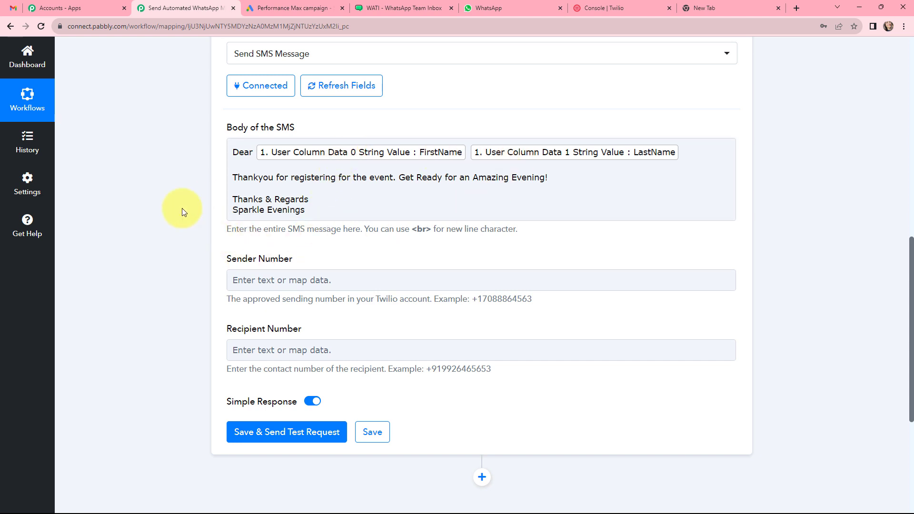
scroll(182, 207, "down", 1)
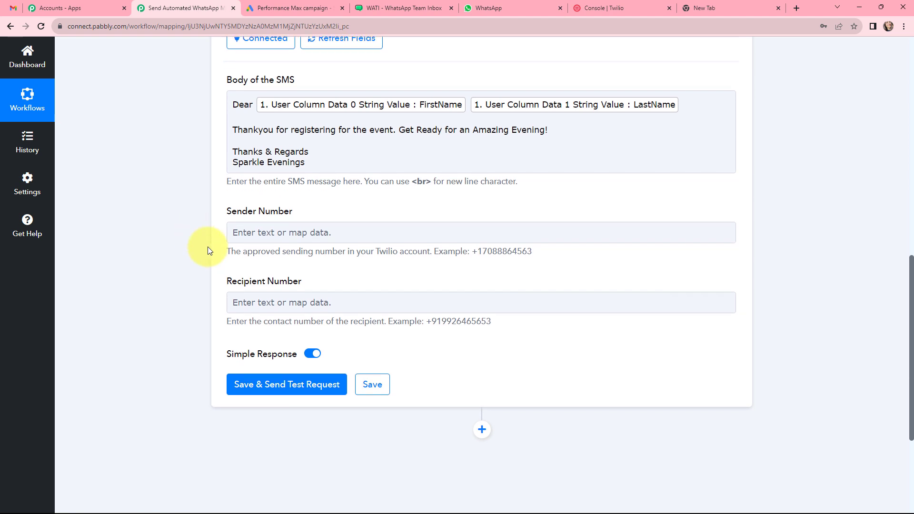
Paste the Twilio phone number from the console as the Sender Number.
left_click(292, 236)
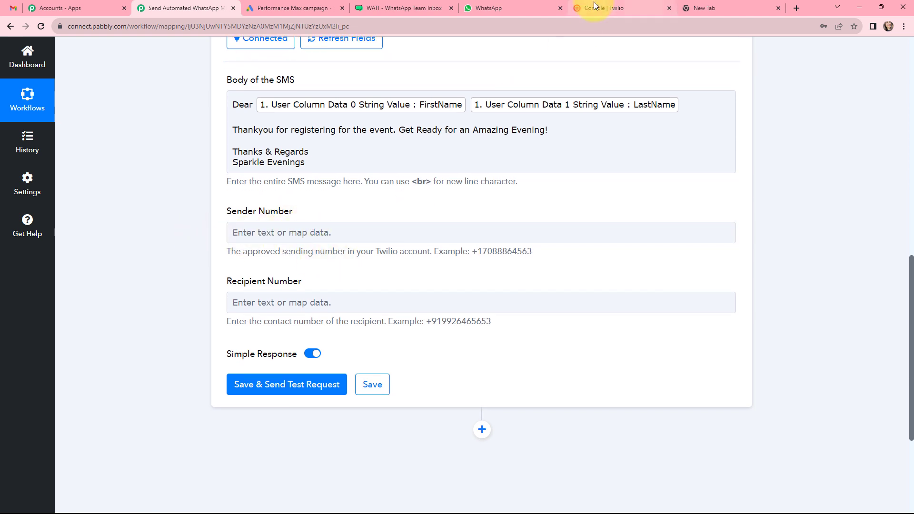
left_click(593, 1)
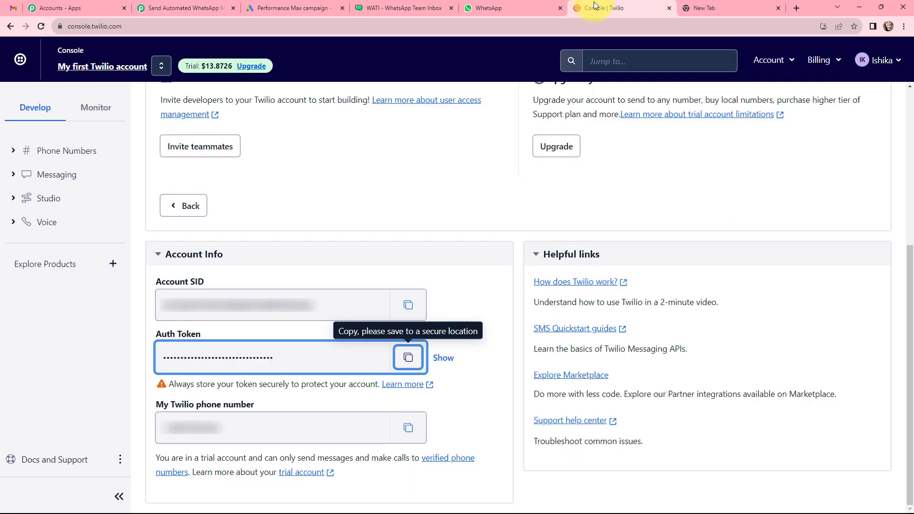
left_click(408, 426)
left_click(154, 2)
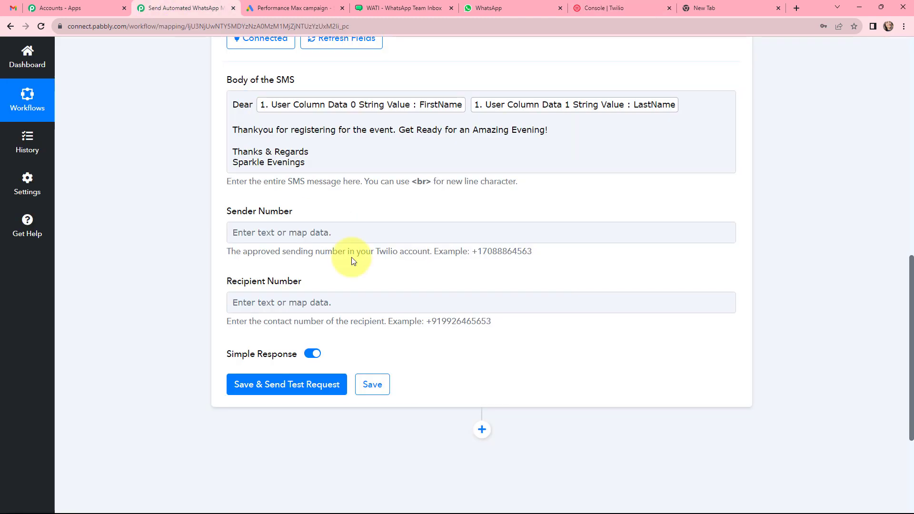
left_click(350, 232)
key("ctrl+v")
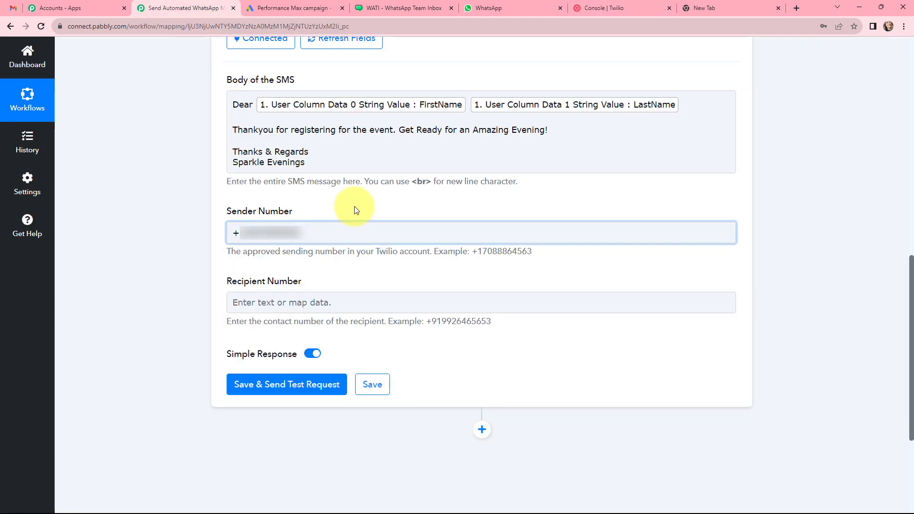
Map Recipient Number to the lead's User Column Data 2 String Value and save the step.
left_click(335, 304)
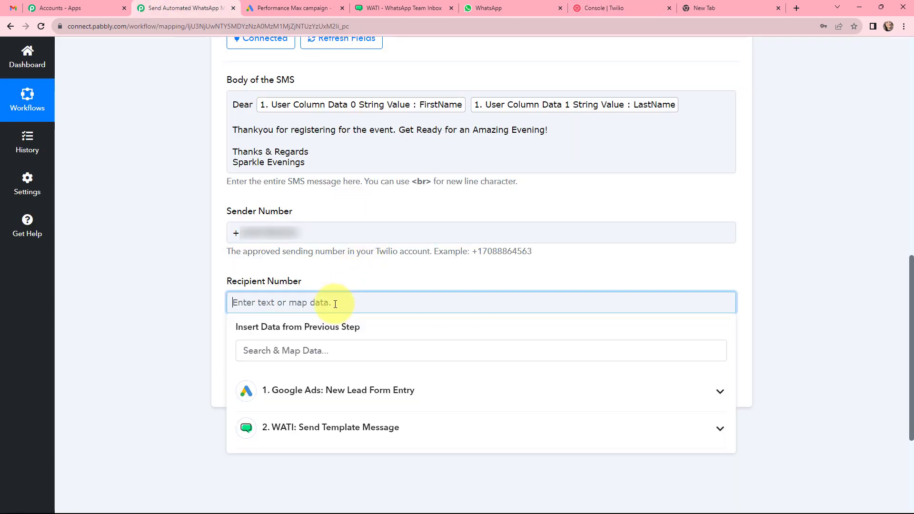
left_click(349, 389)
scroll(399, 267, "down", 1)
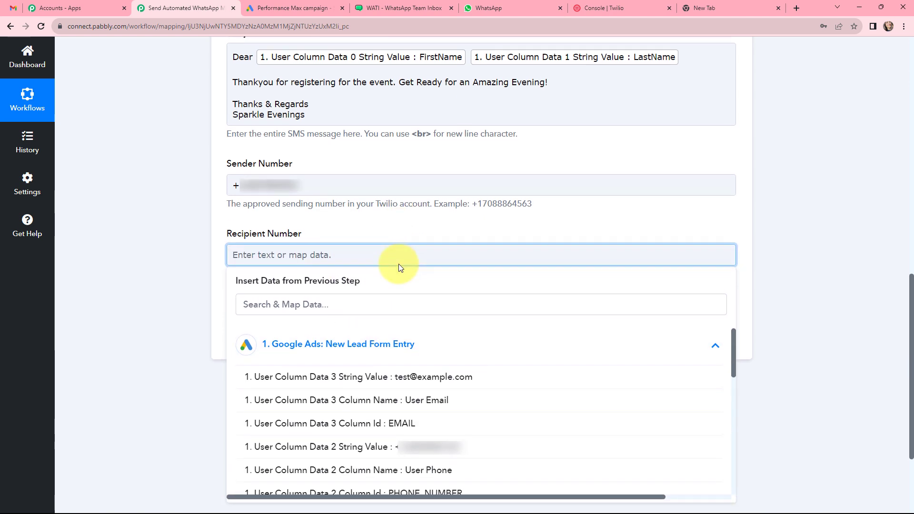
left_click(440, 446)
left_click(182, 264)
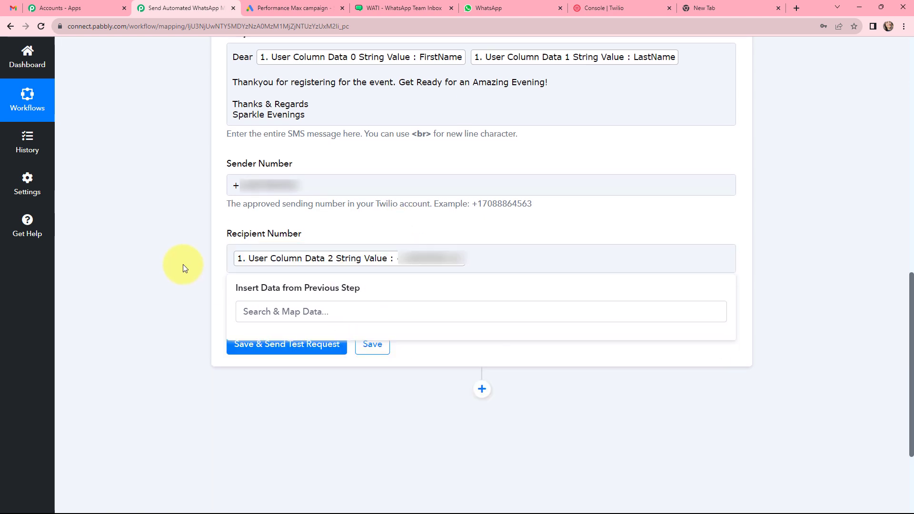
left_click(367, 348)
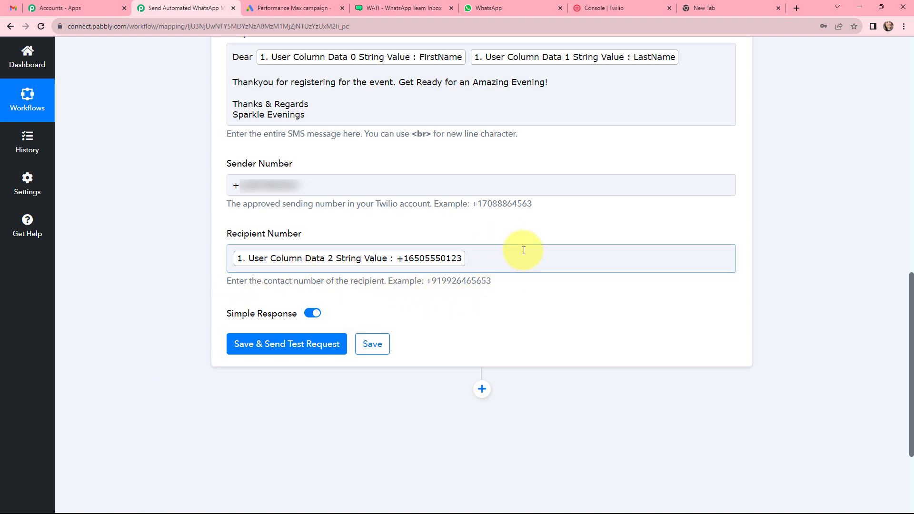
Send the Twilio test SMS, check the Body response, and verify the message in Gmail.
left_click(282, 344)
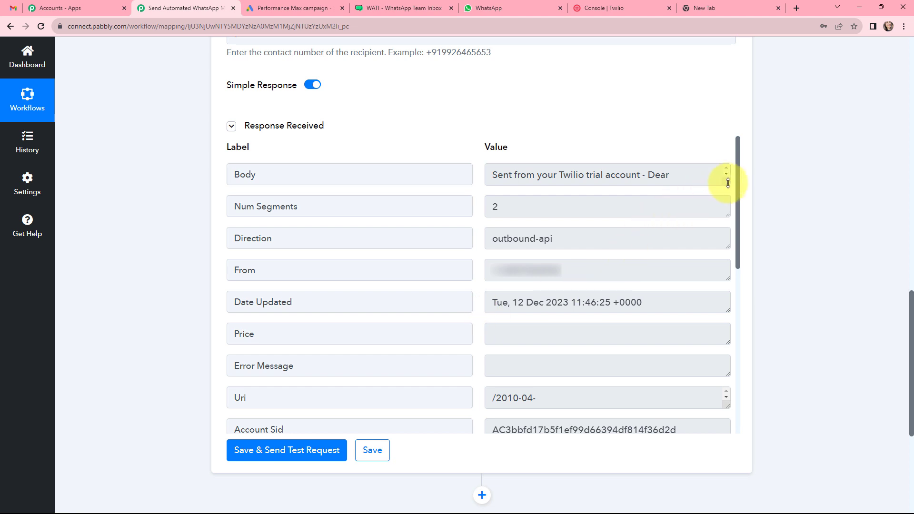
left_click_drag(727, 183, 727, 298)
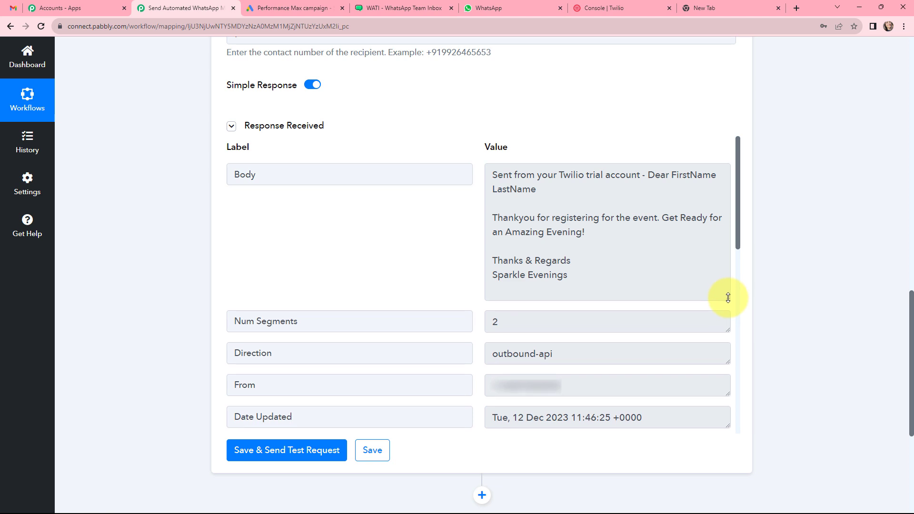
key("ctrl+1")
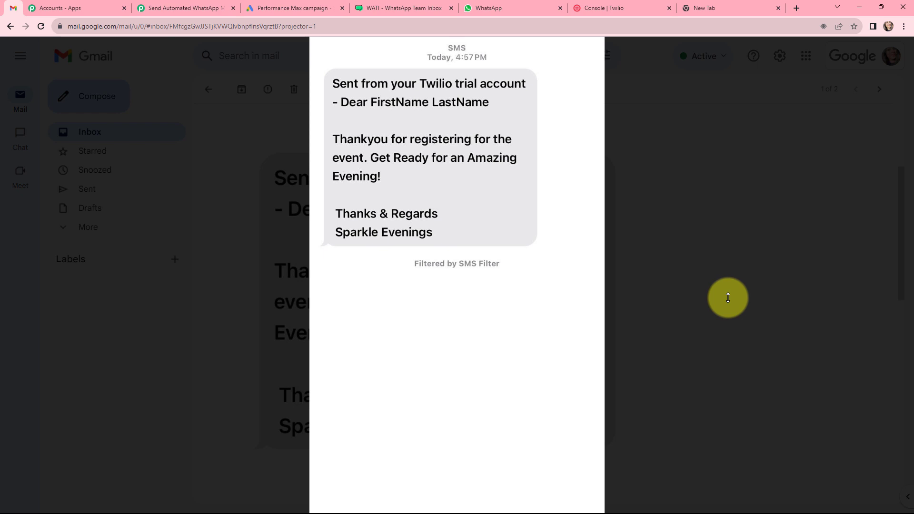
key("ctrl+3")
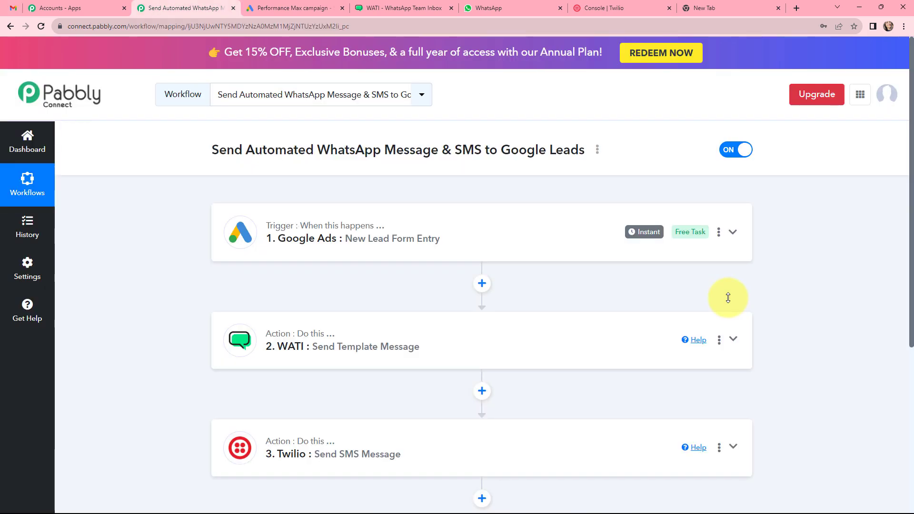